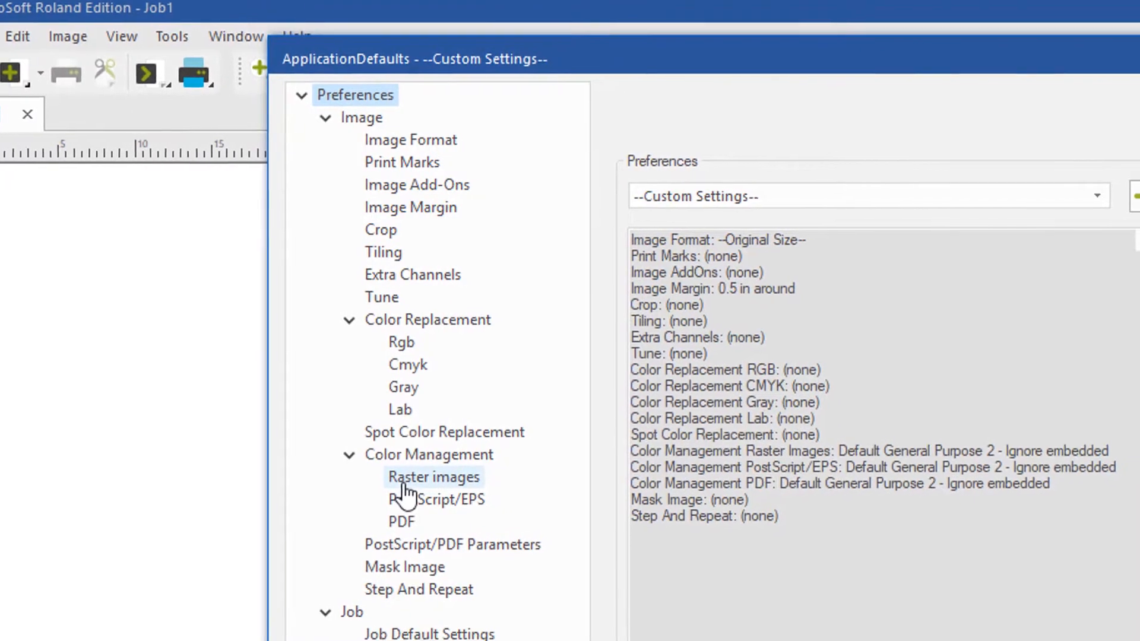
Step: In the raster image color management defaults, enable embedded profiles for RGB images and set their default profile to AdobeRGB1998.icc
left_click(419, 482)
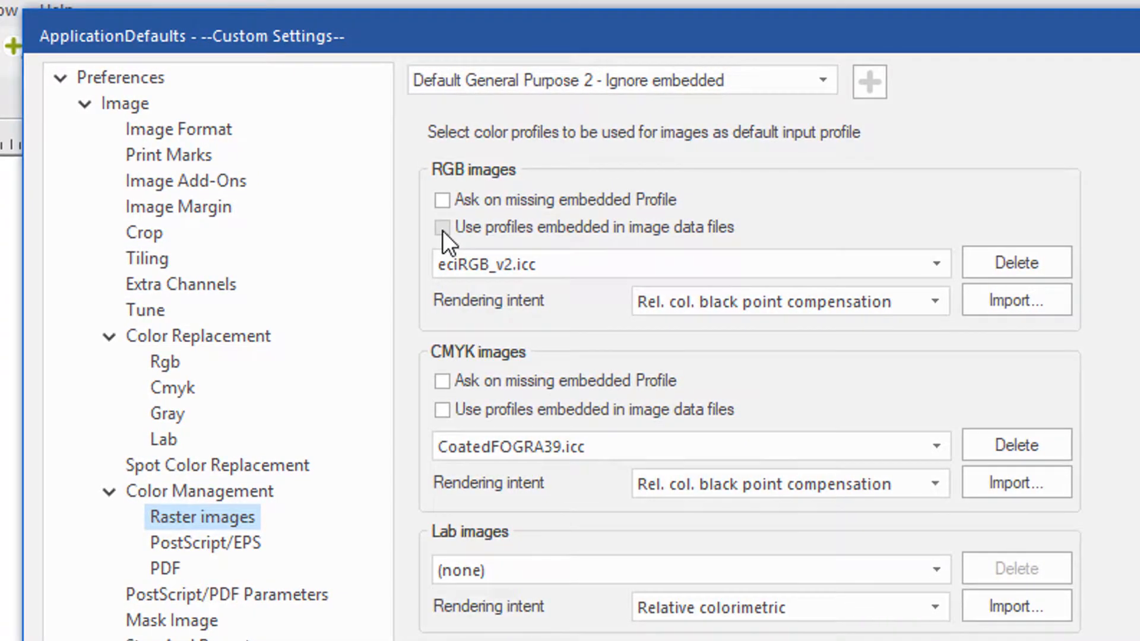
left_click(443, 230)
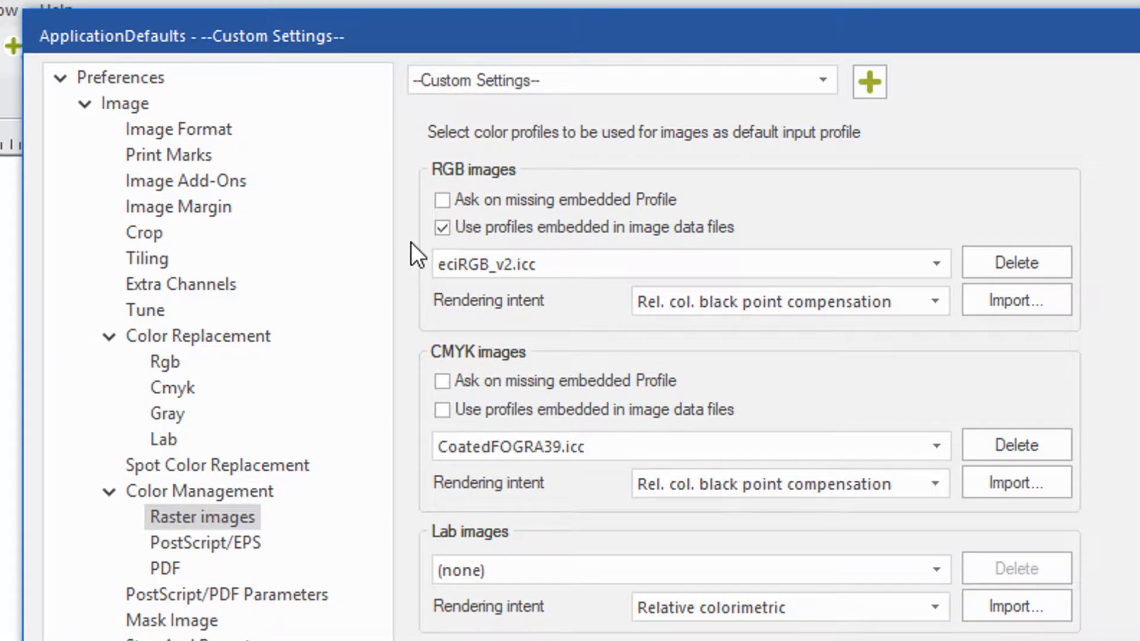
left_click(933, 265)
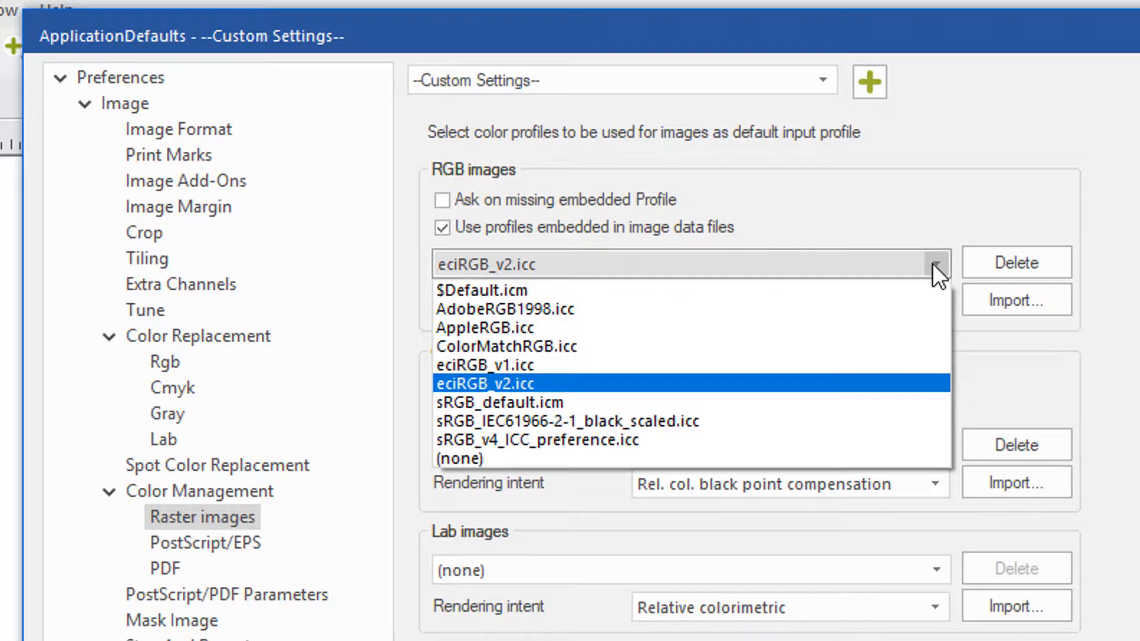
left_click(901, 306)
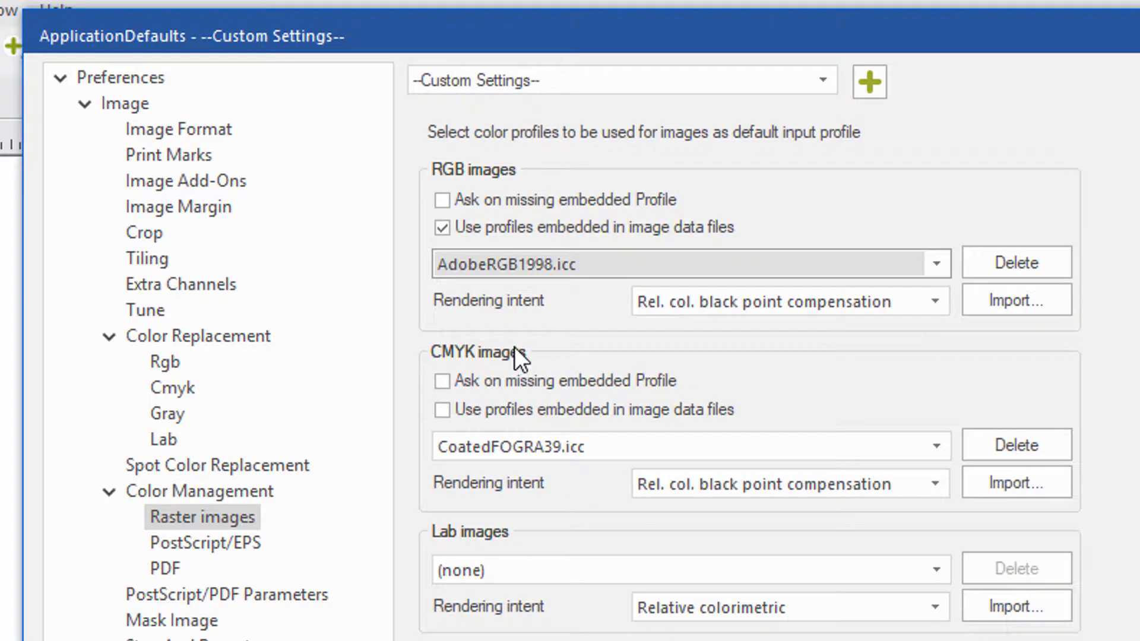
Step: Enable embedded profiles for CMYK raster images and set their default profile to GRACoL2013_CRPC6 V2.icc
left_click(443, 411)
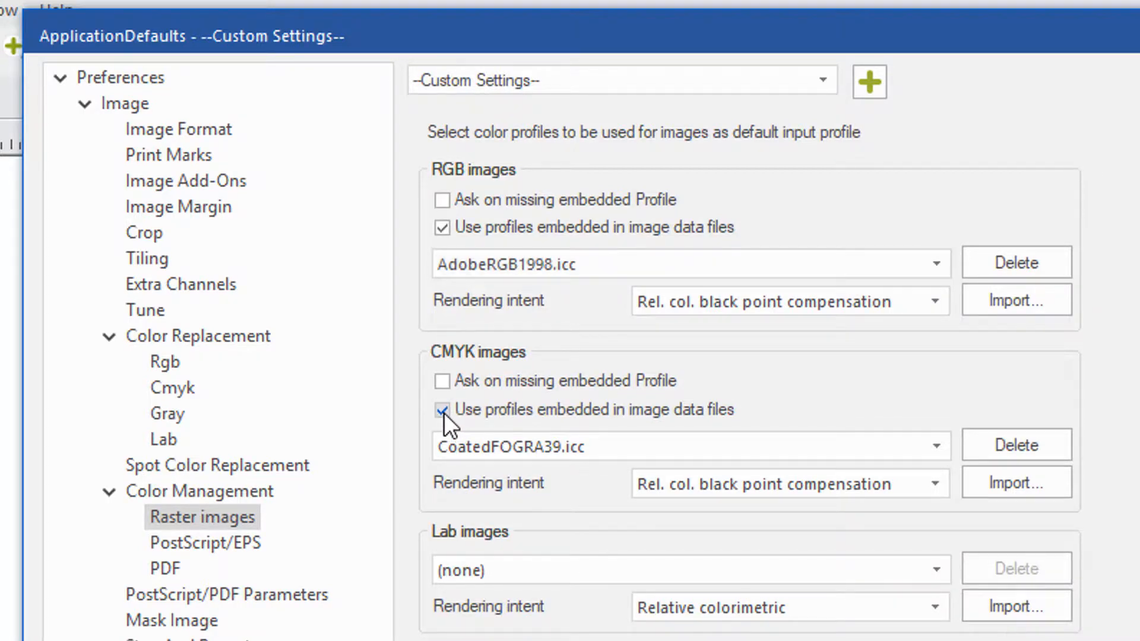
left_click(941, 448)
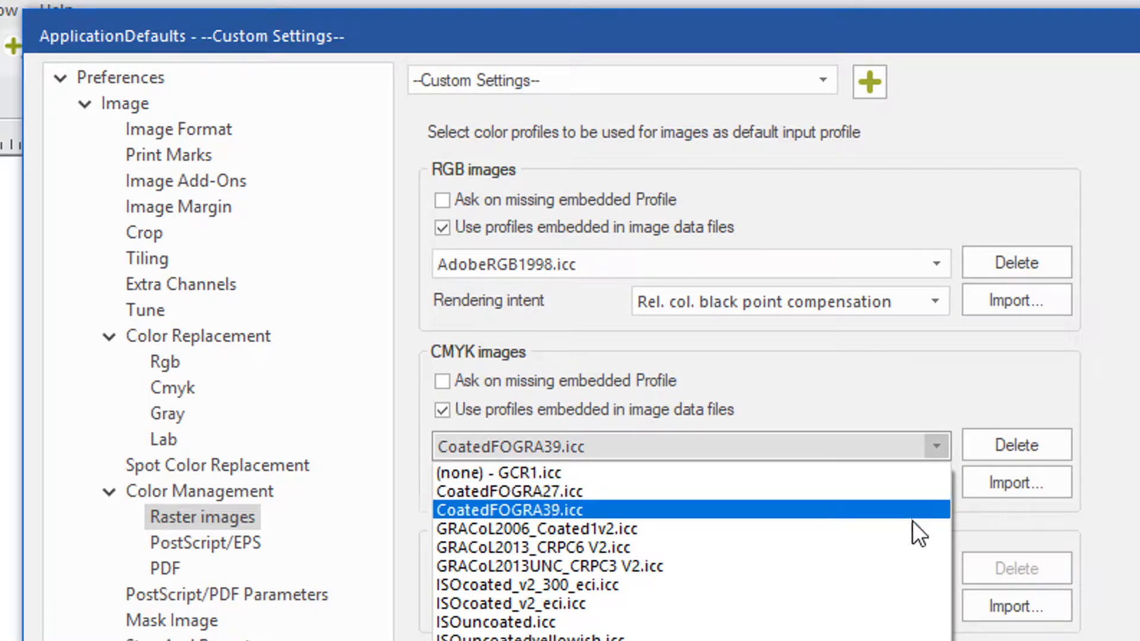
left_click(911, 547)
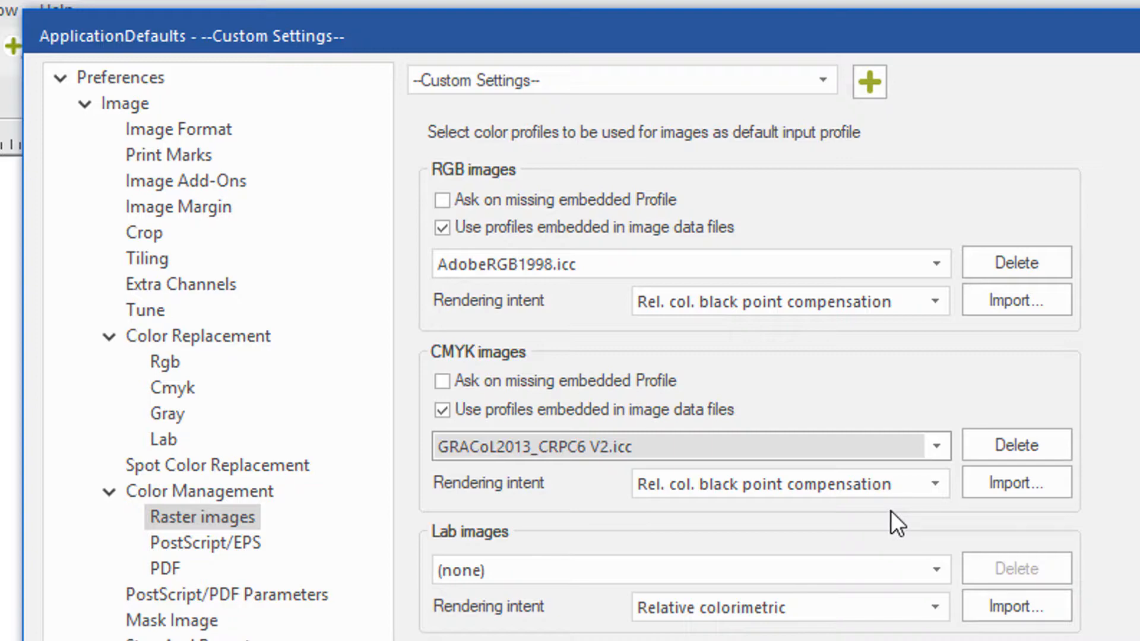
Step: Save the raster image color management settings as a new preset named "Roland Raster Images Settings"
left_click(870, 82)
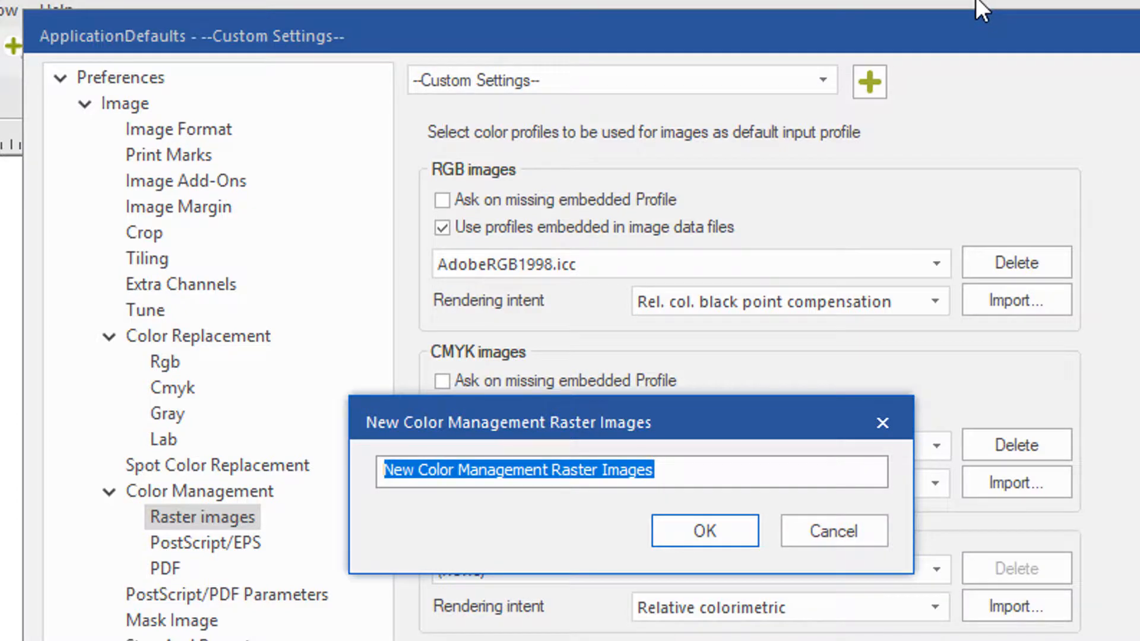
type("Roland ")
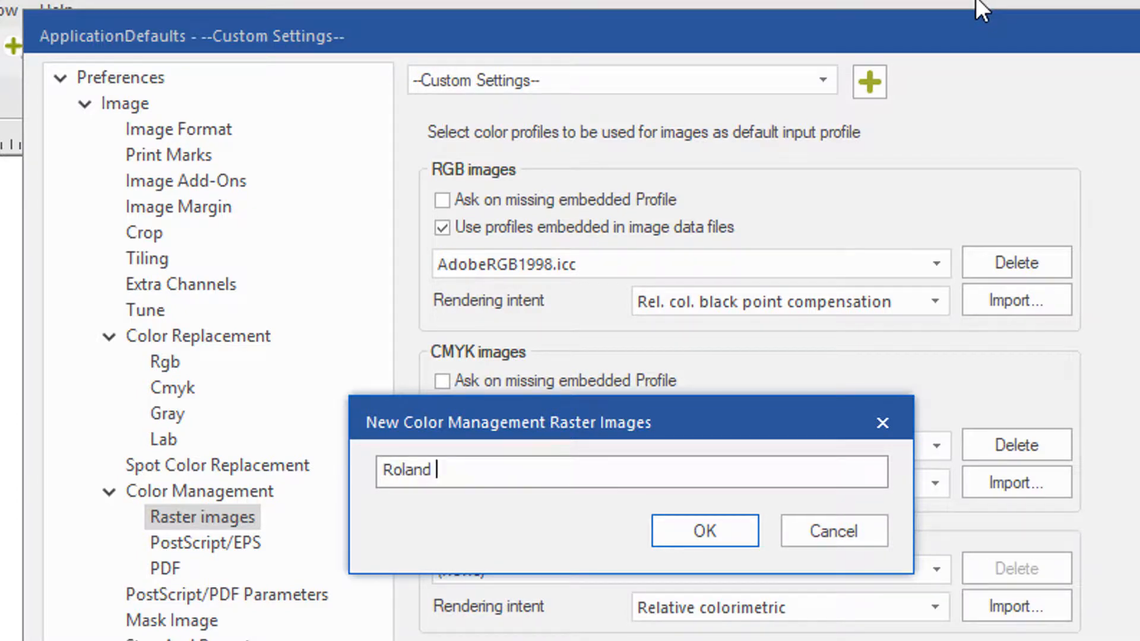
type("Raster Images ")
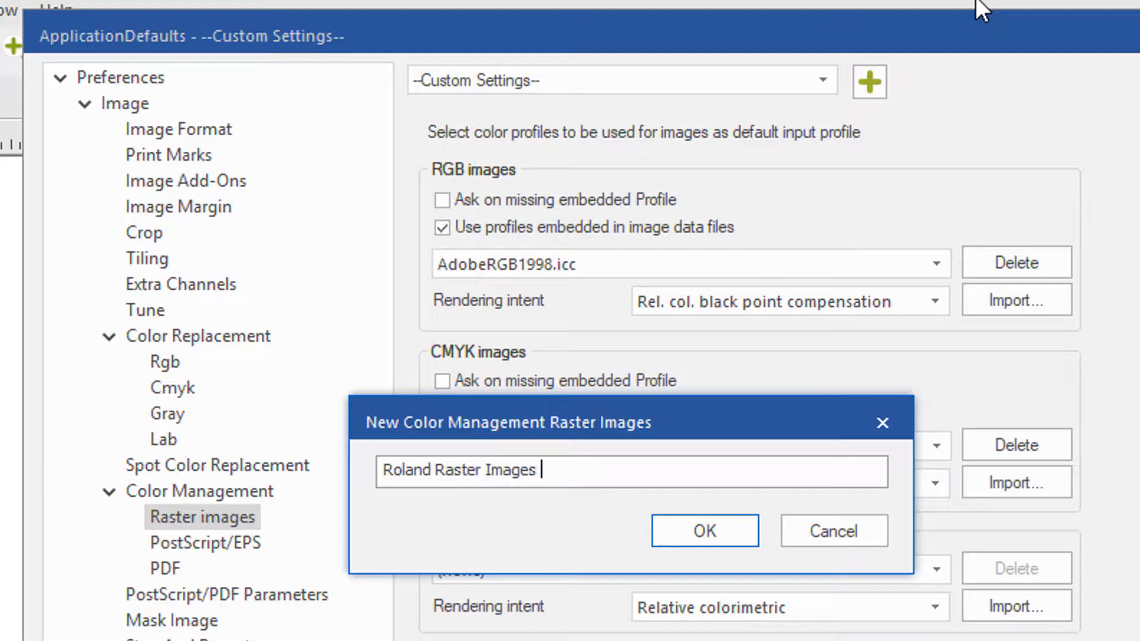
type("Settings")
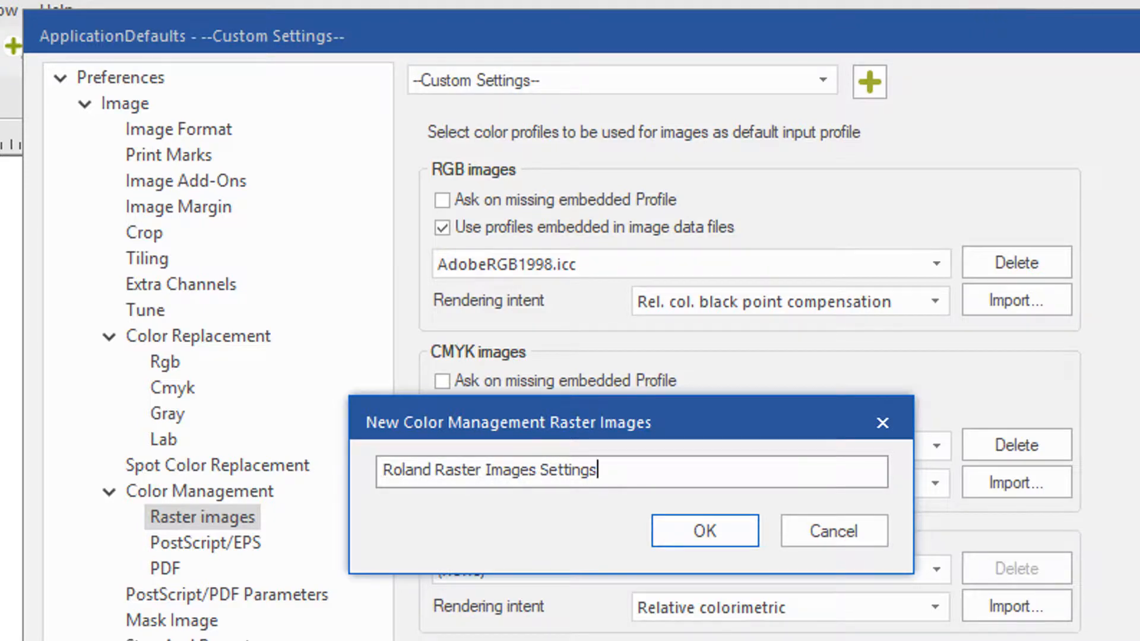
left_click(721, 538)
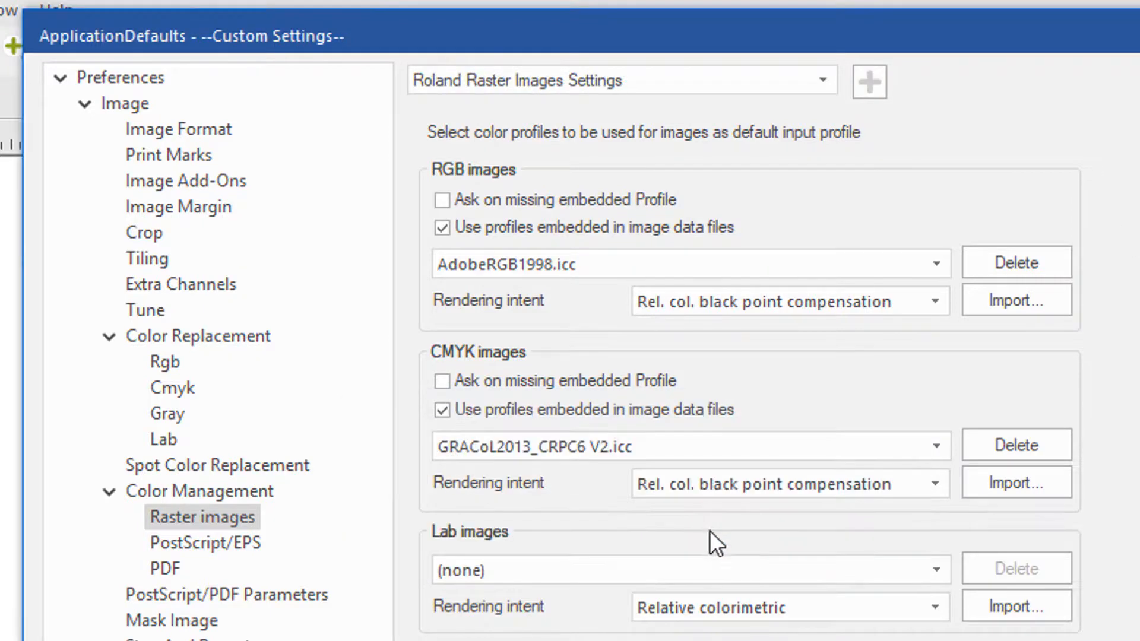
Step: For PostScript/EPS CMYK data, set the images and graphics profiles to GRACoL2013_CRPC6 V2.icc and use embedded profiles for both
left_click(167, 557)
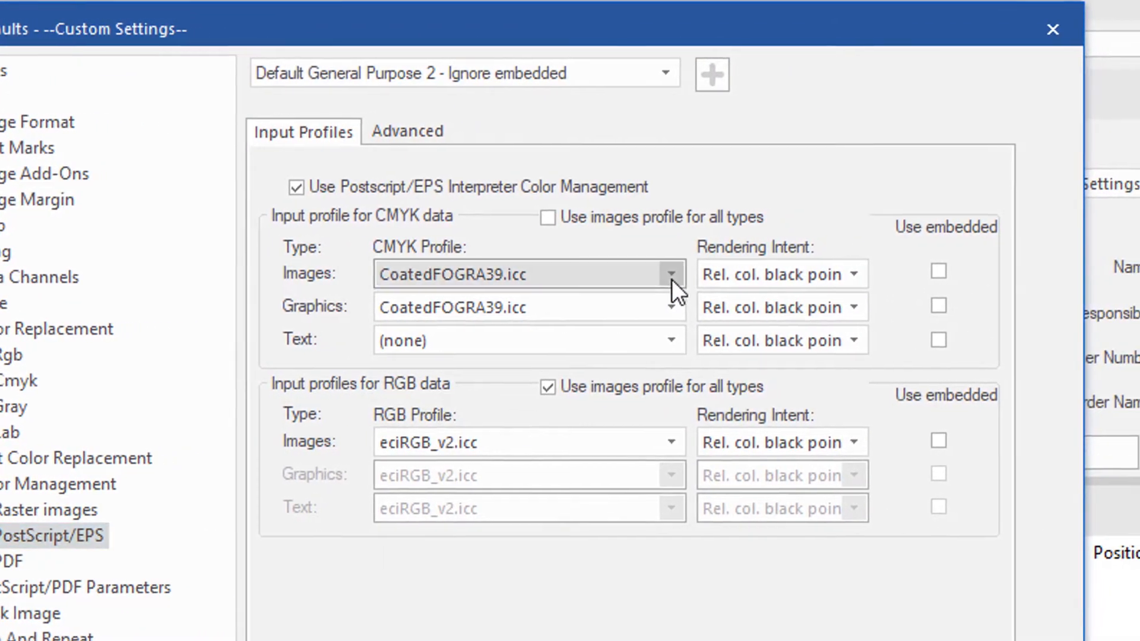
left_click(685, 278)
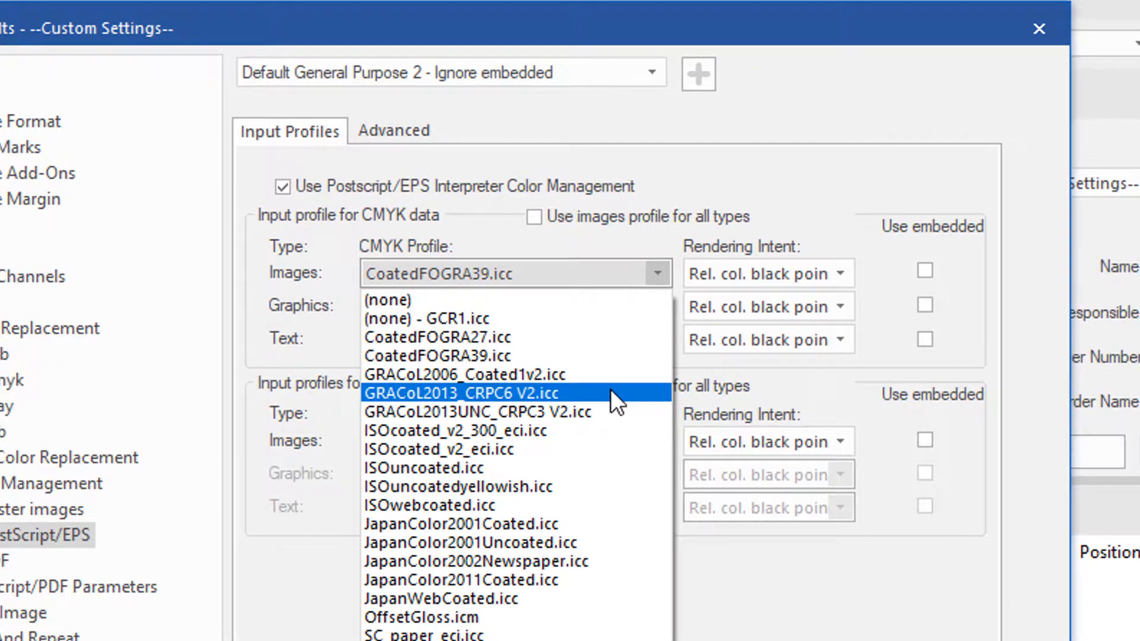
left_click(611, 389)
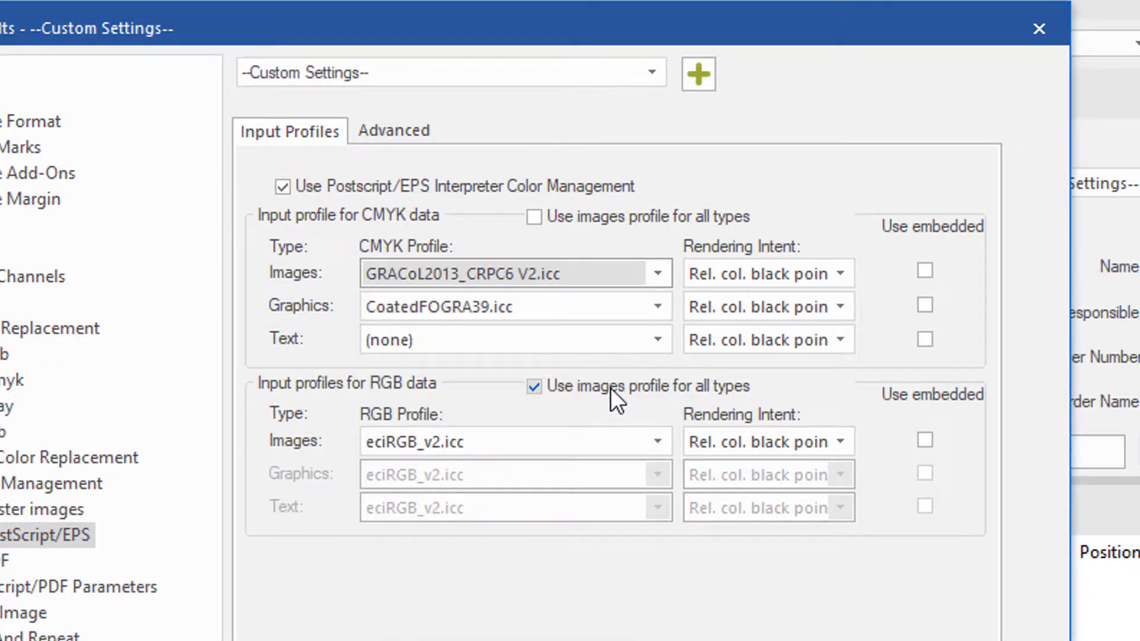
left_click(653, 306)
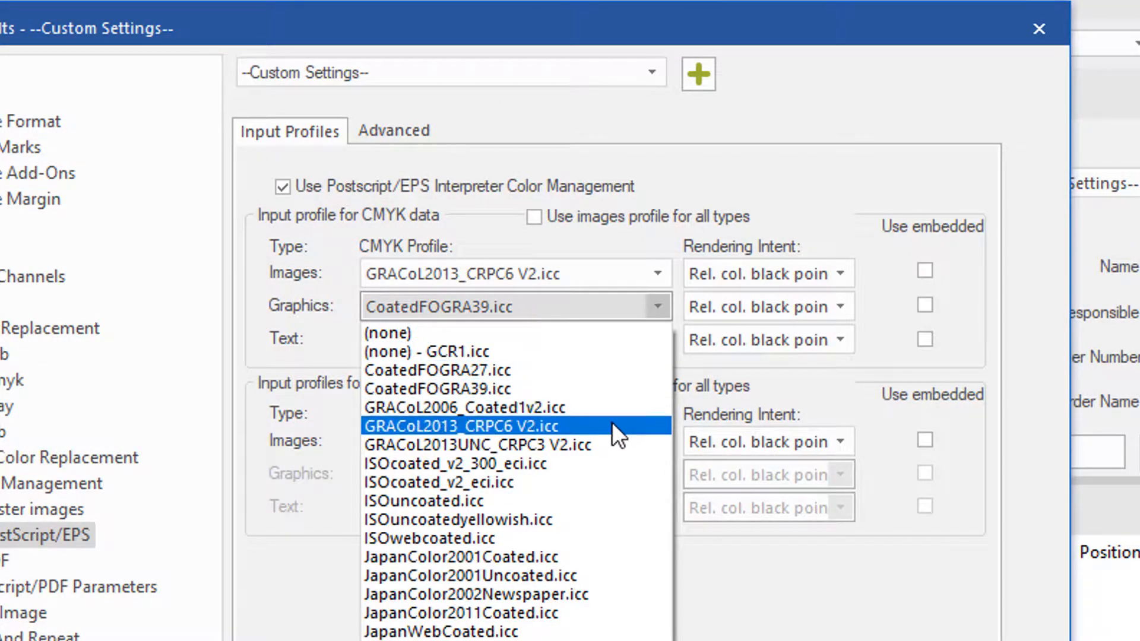
left_click(612, 427)
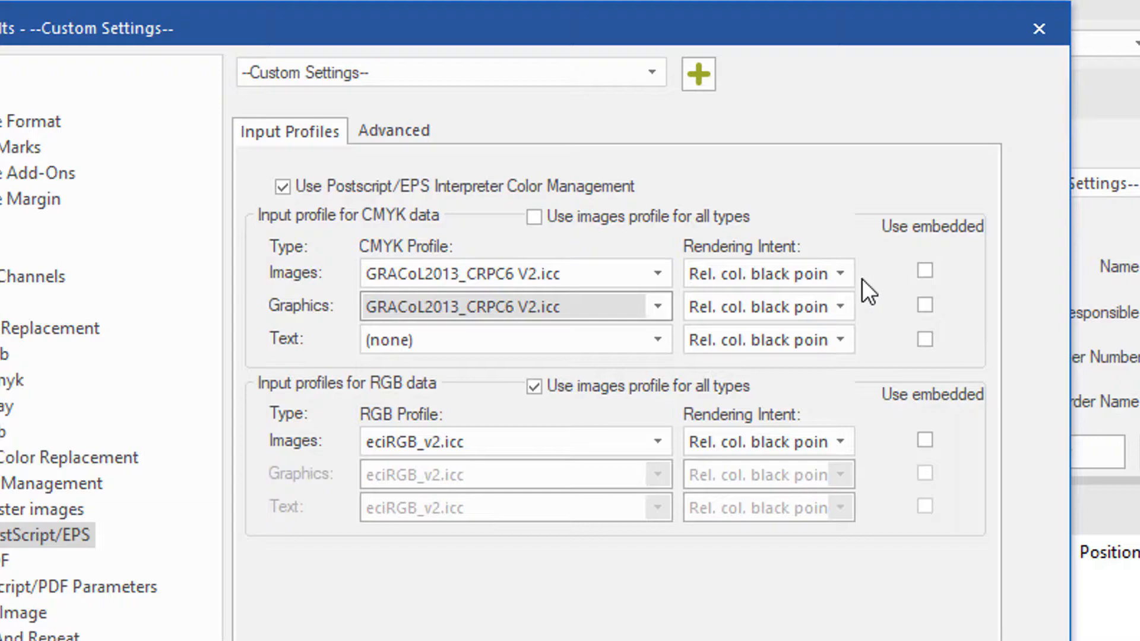
left_click(923, 271)
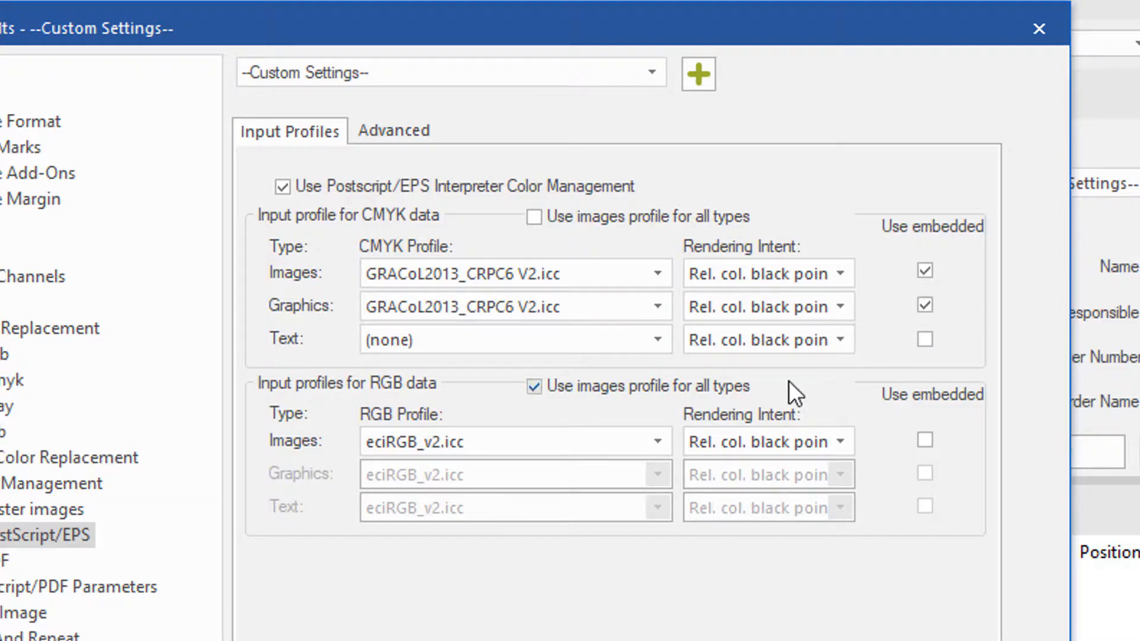
Step: Give PostScript/EPS RGB data separate profiles per type: AdobeRGB1998.icc with embedded use for images and graphics, (none) for text
left_click(533, 387)
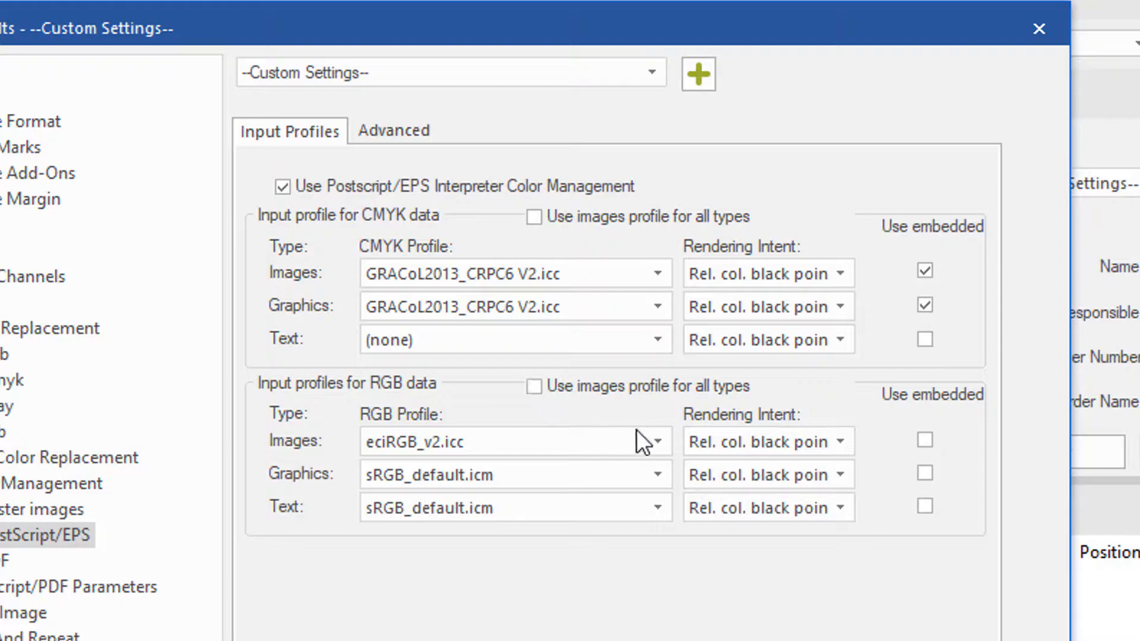
left_click(659, 444)
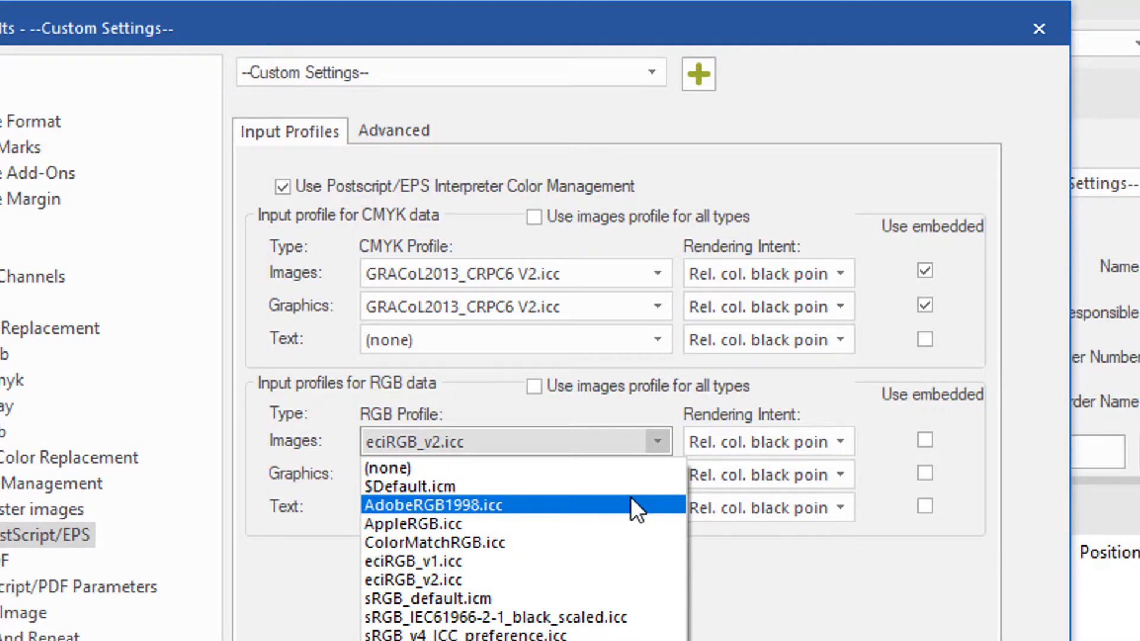
left_click(631, 504)
left_click(652, 479)
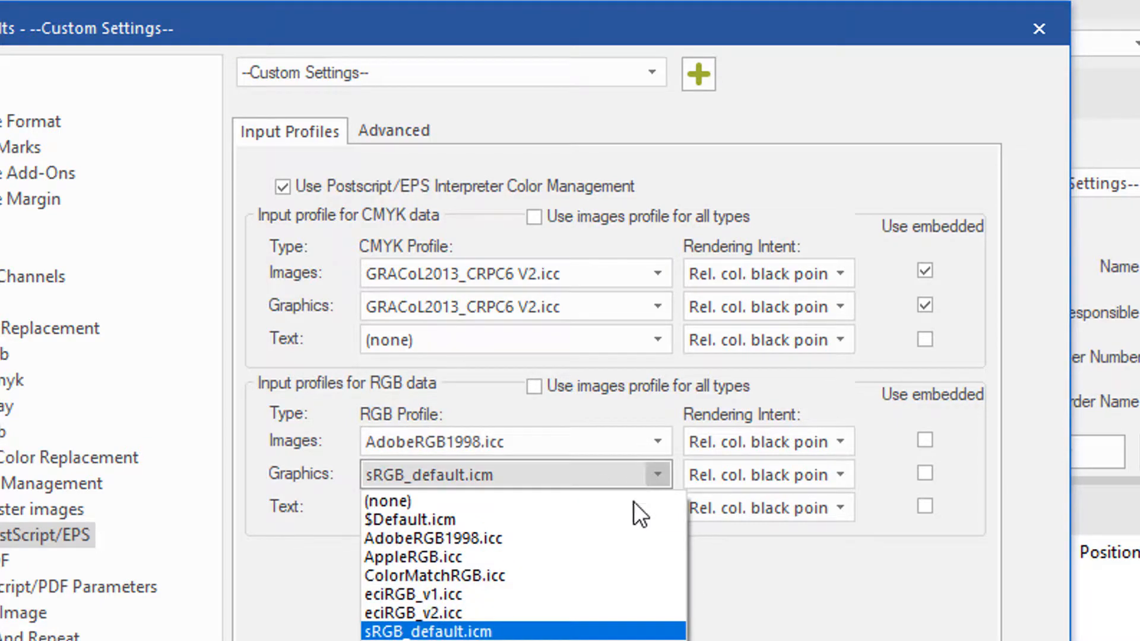
left_click(624, 529)
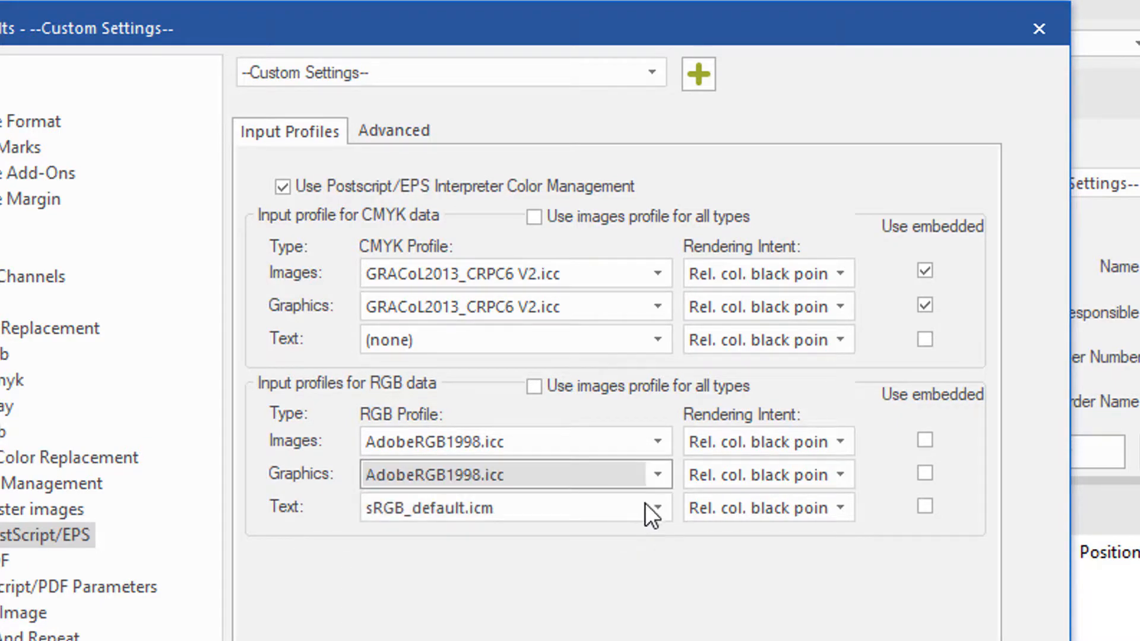
left_click(645, 504)
left_click(618, 525)
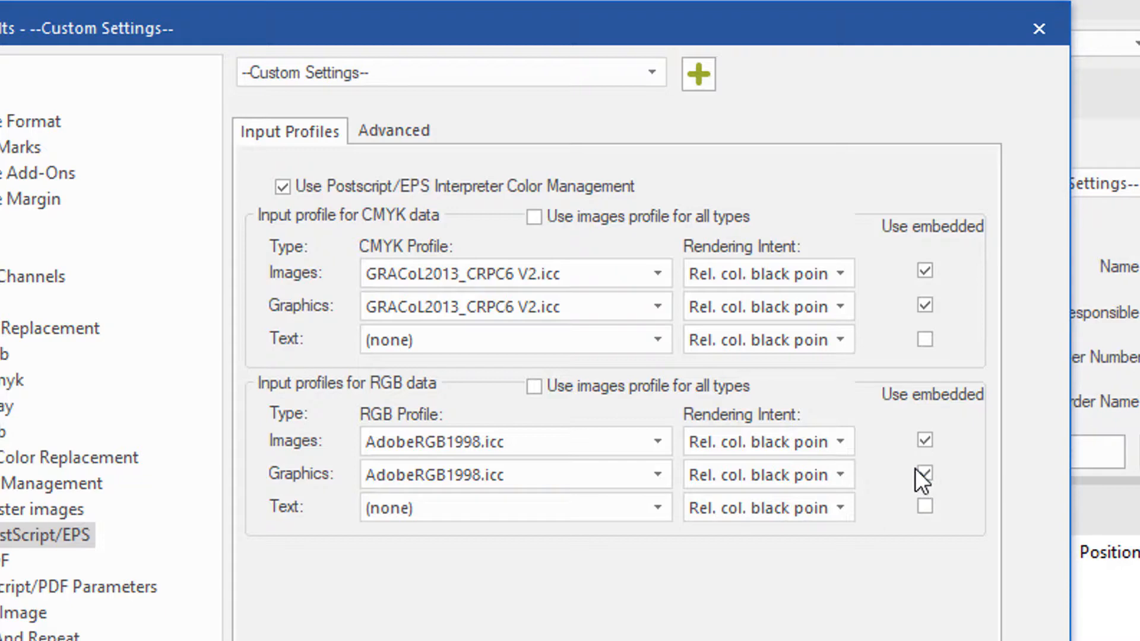
Step: Review the advanced PostScript/EPS options and save the color management settings as a new preset named "Roland EPS Settings"
left_click(415, 137)
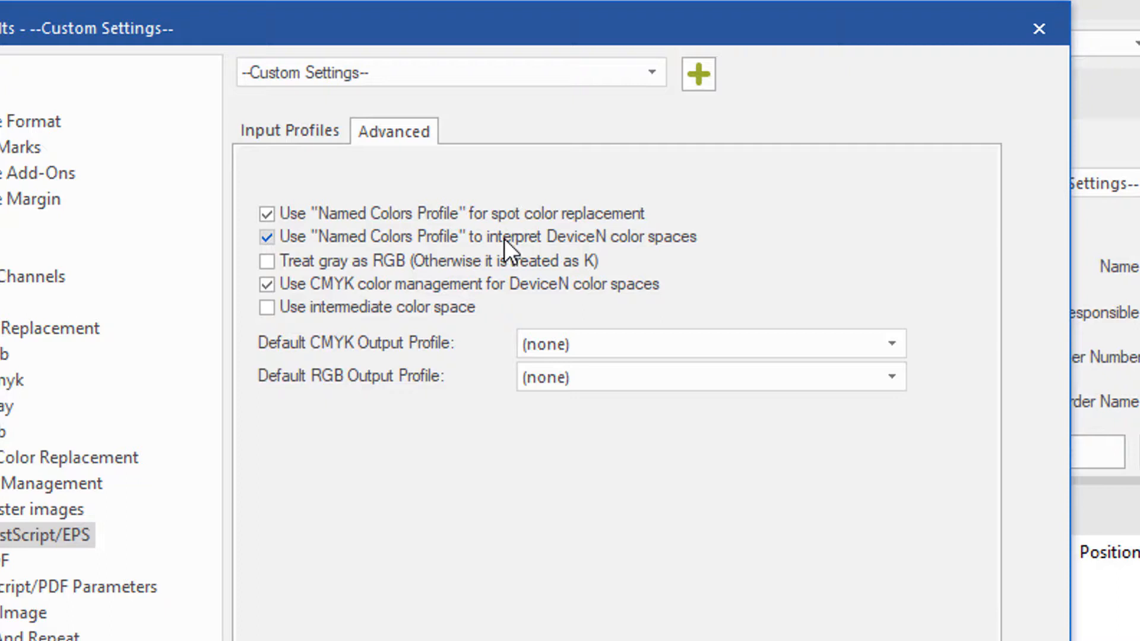
left_click(694, 74)
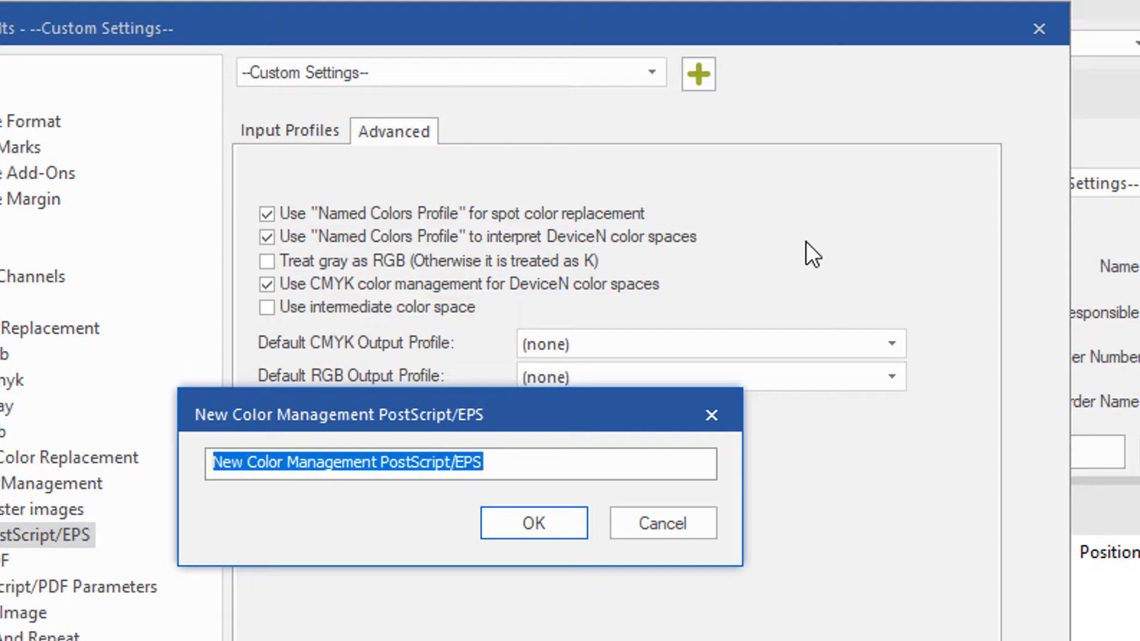
type("Roland ")
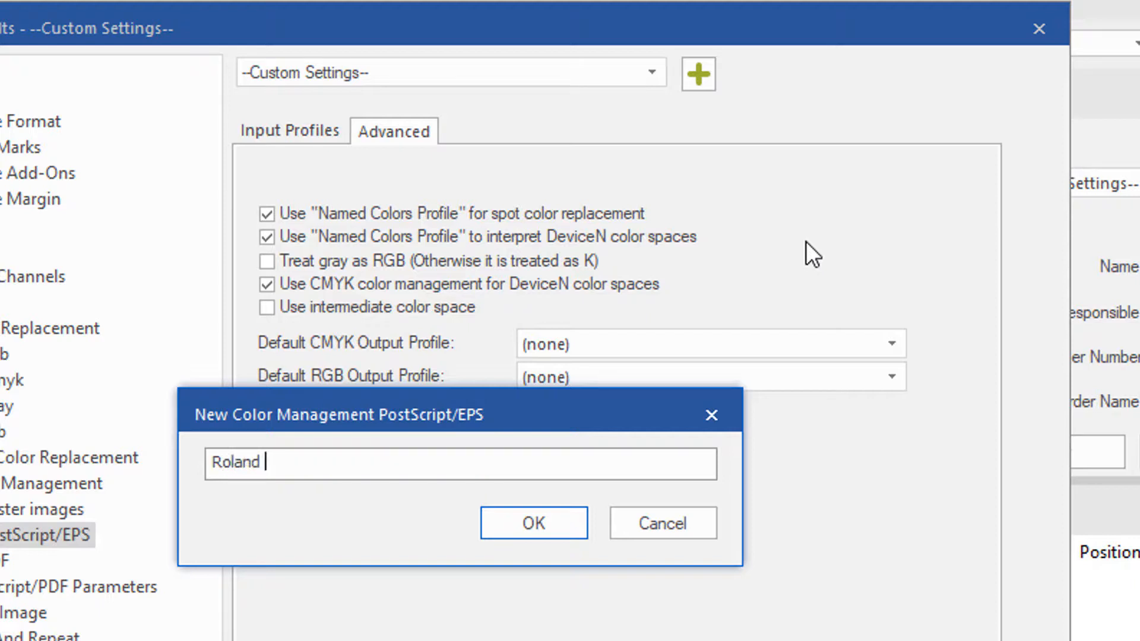
type("P")
key("BackSpace")
type("EPS Settings")
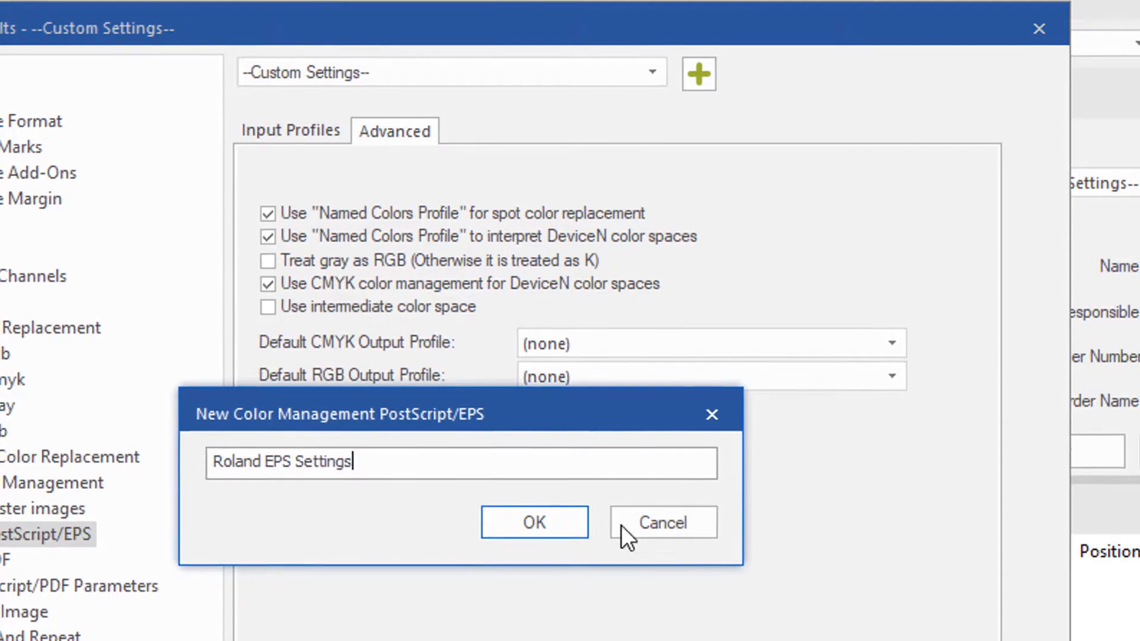
left_click(527, 522)
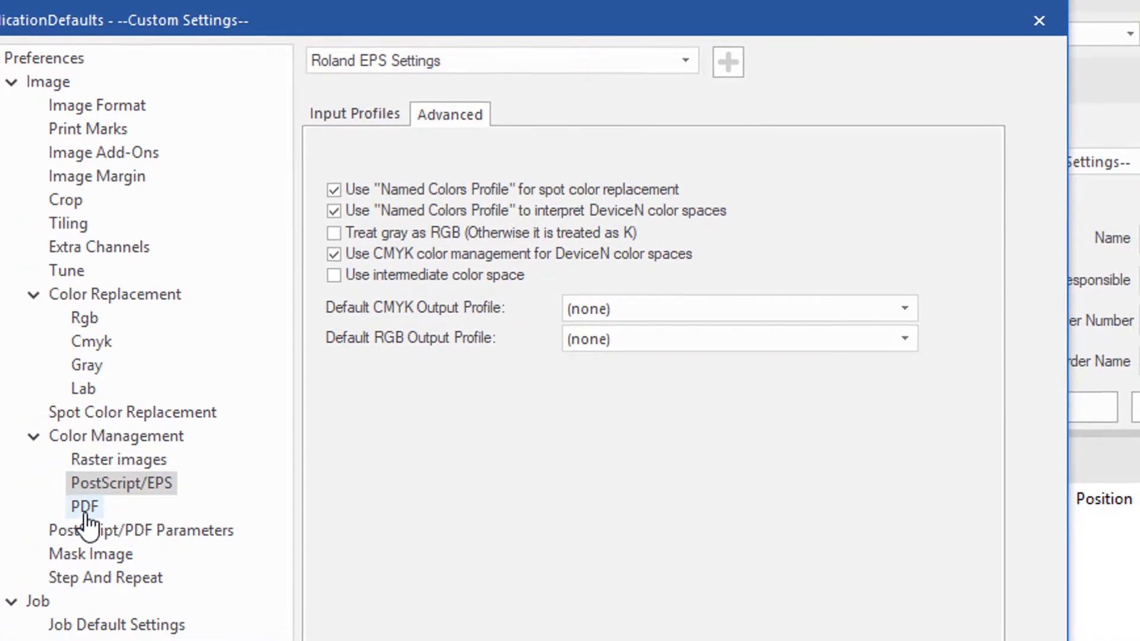
Step: In the PDF color management defaults, set the CMYK images and graphics profiles to GRACoL2013_CRPC6 V2.icc
left_click(74, 515)
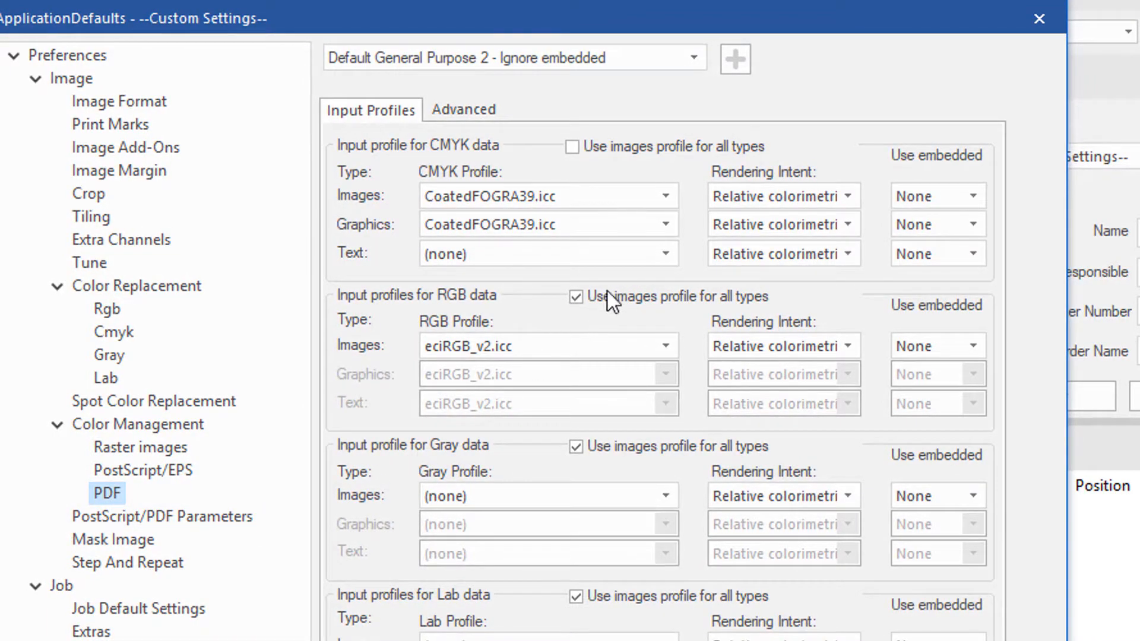
left_click(670, 198)
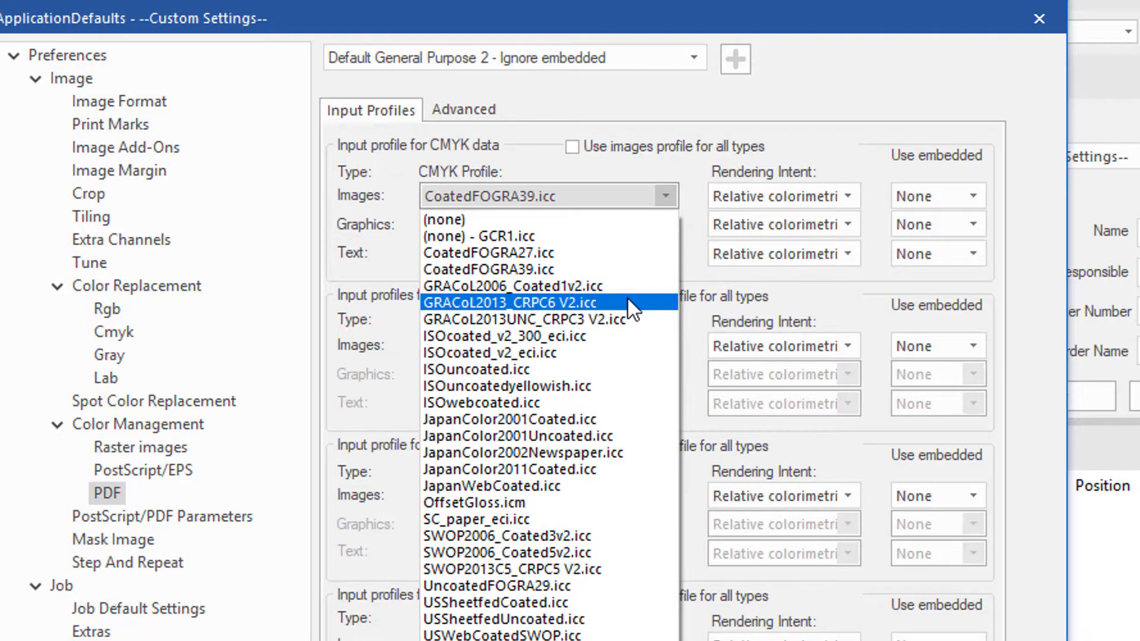
left_click(628, 301)
left_click(657, 229)
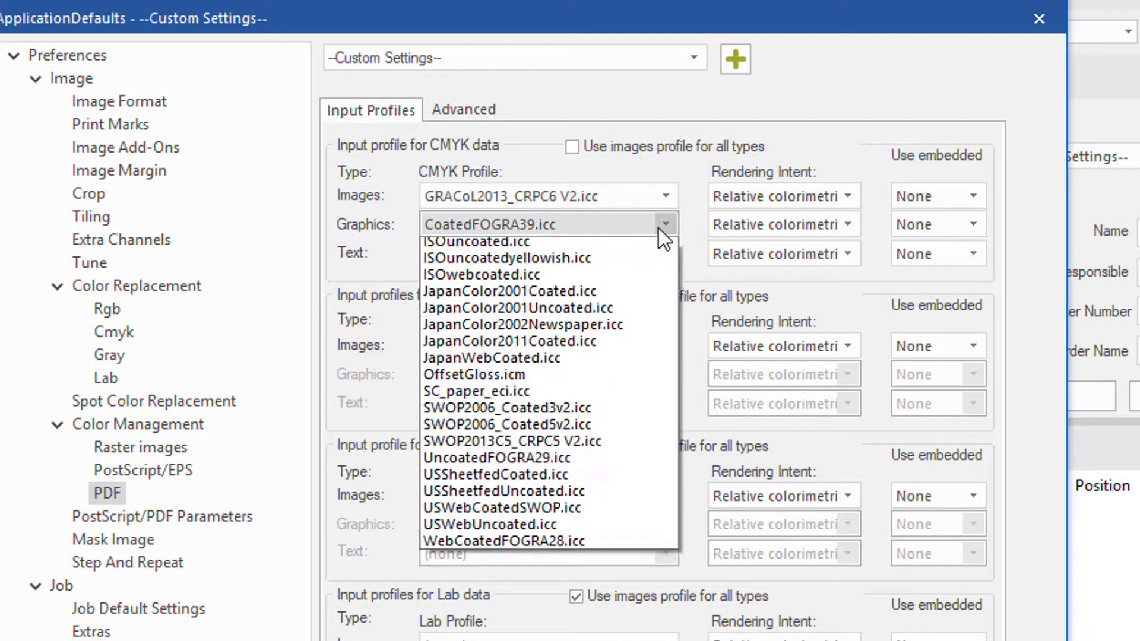
left_click(619, 330)
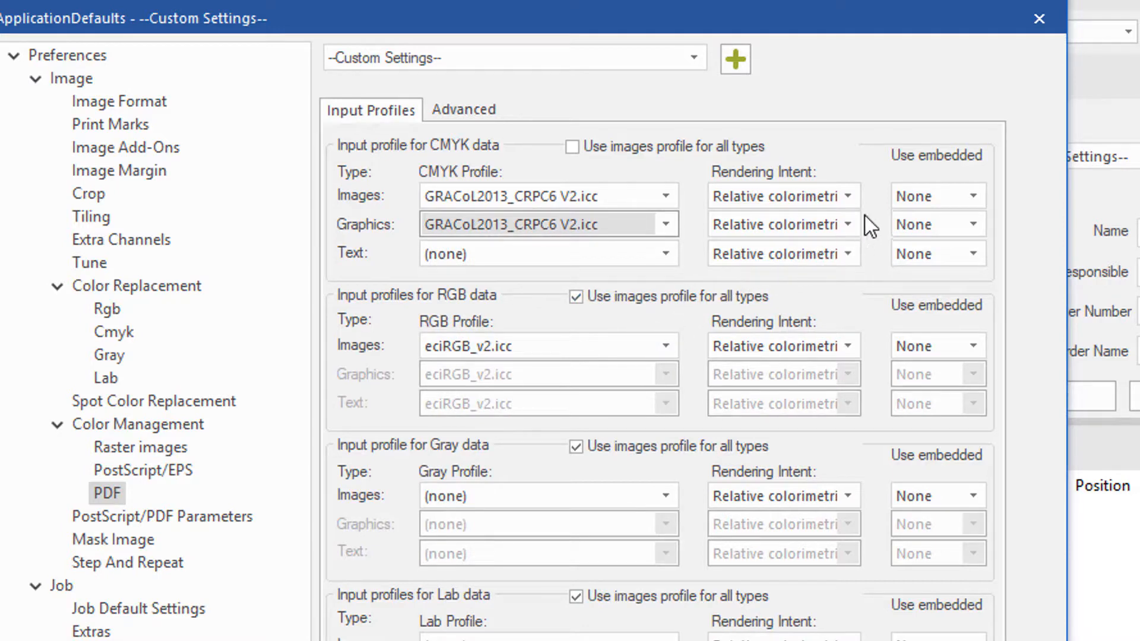
Step: Check the rendering intent choices for PDF CMYK images and set their embedded usage to Profile
left_click(846, 197)
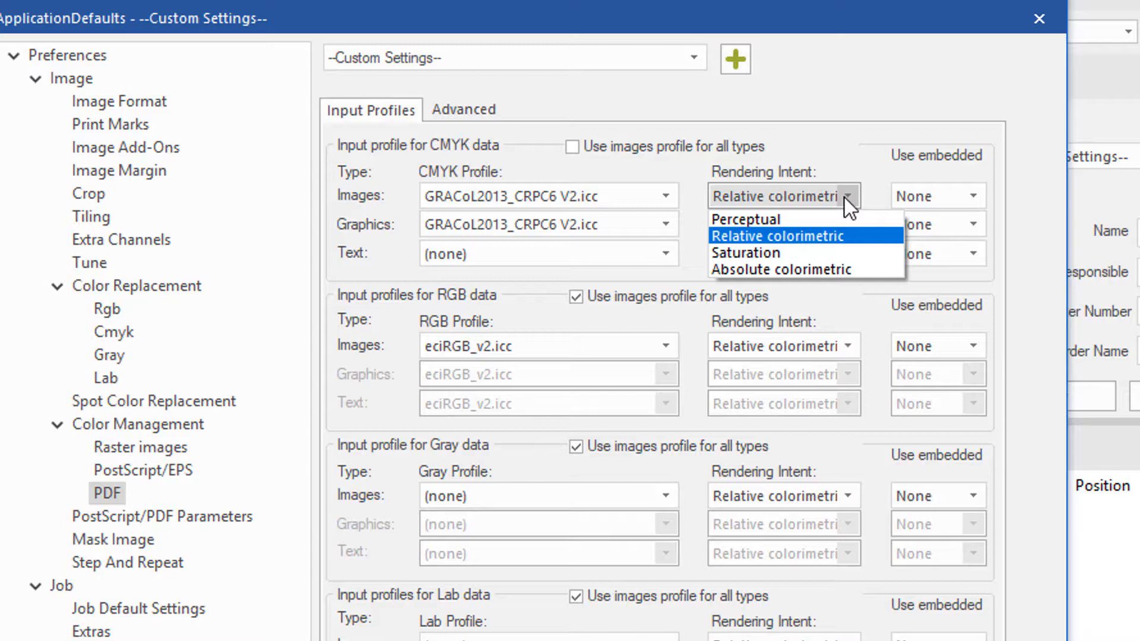
left_click(844, 197)
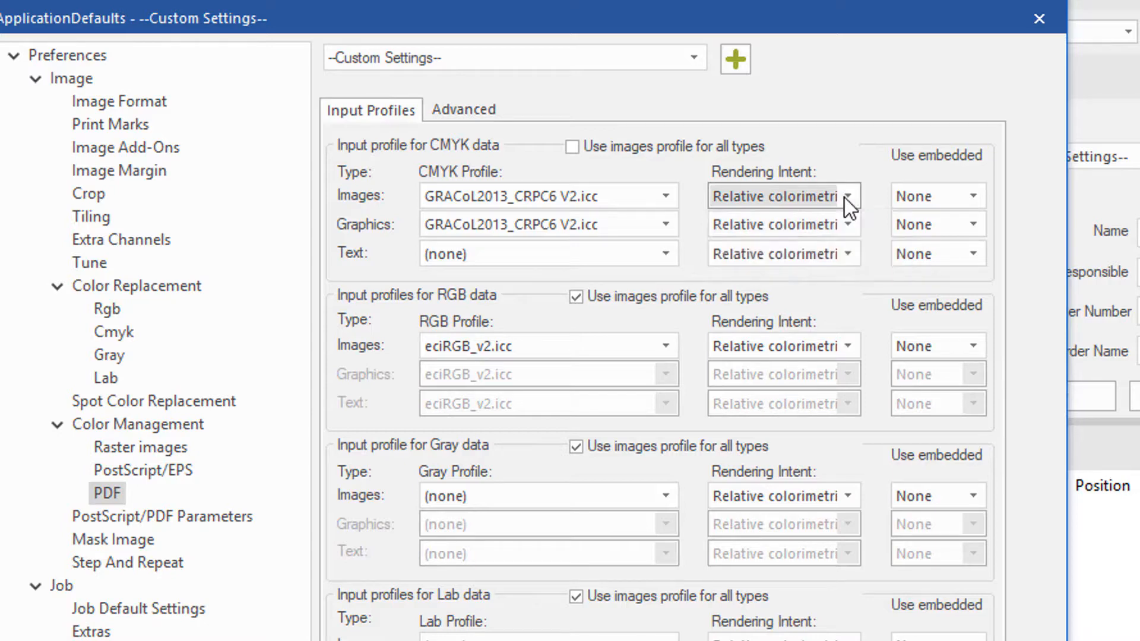
left_click(974, 196)
left_click(967, 248)
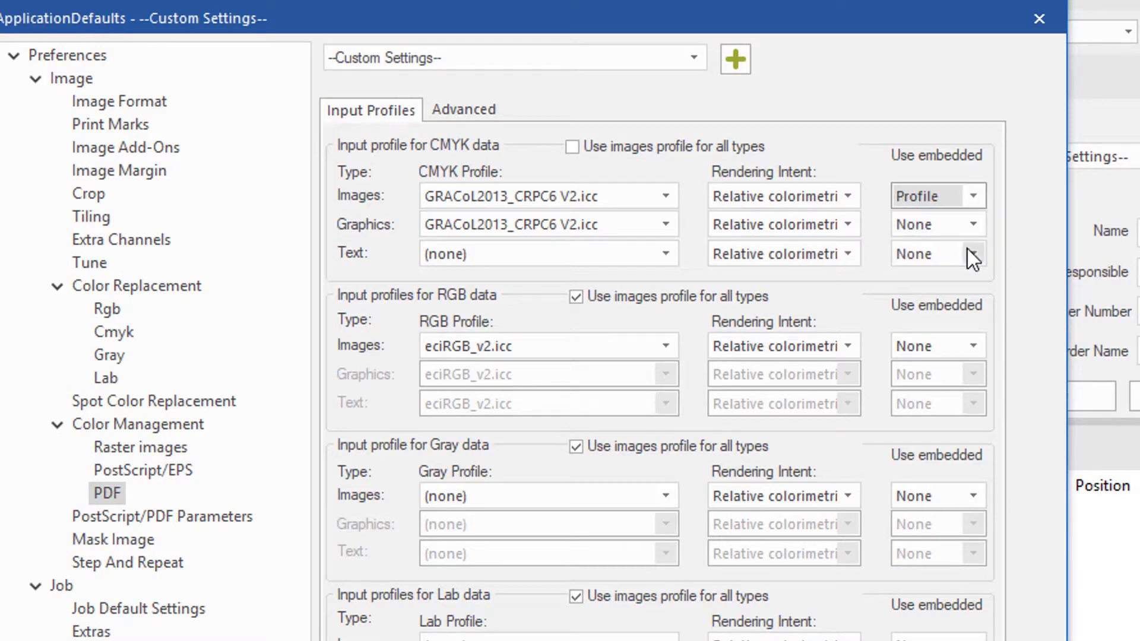
Step: Set embedded usage for PDF CMYK graphics to Profile, and separate the RGB data profiles by type with AdobeRGB1998.icc for images and graphics
left_click(974, 226)
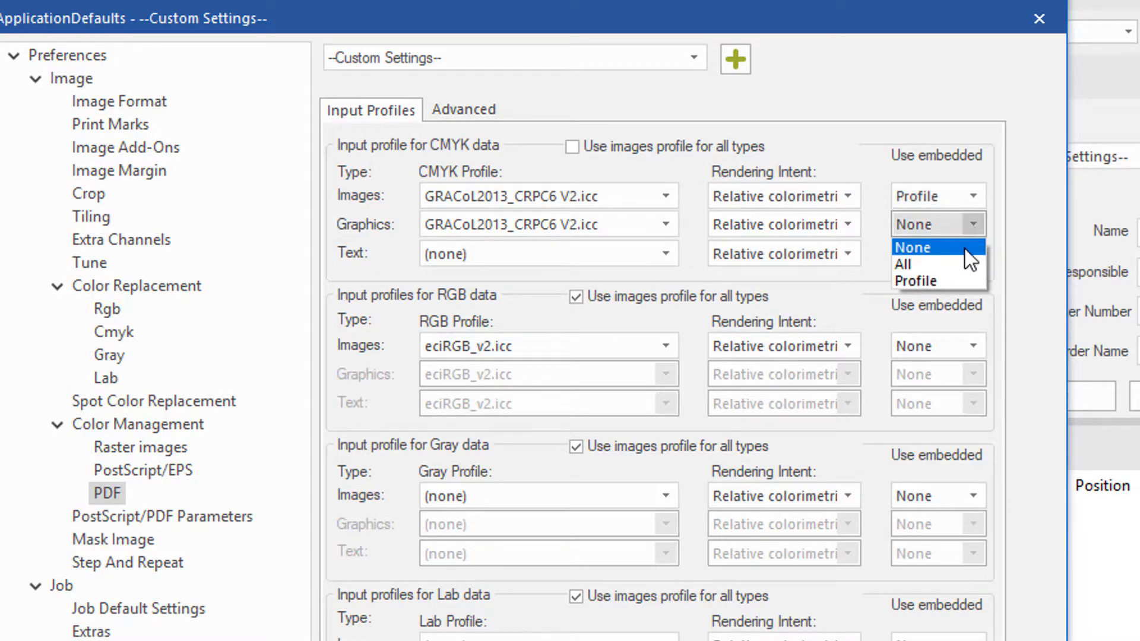
left_click(957, 279)
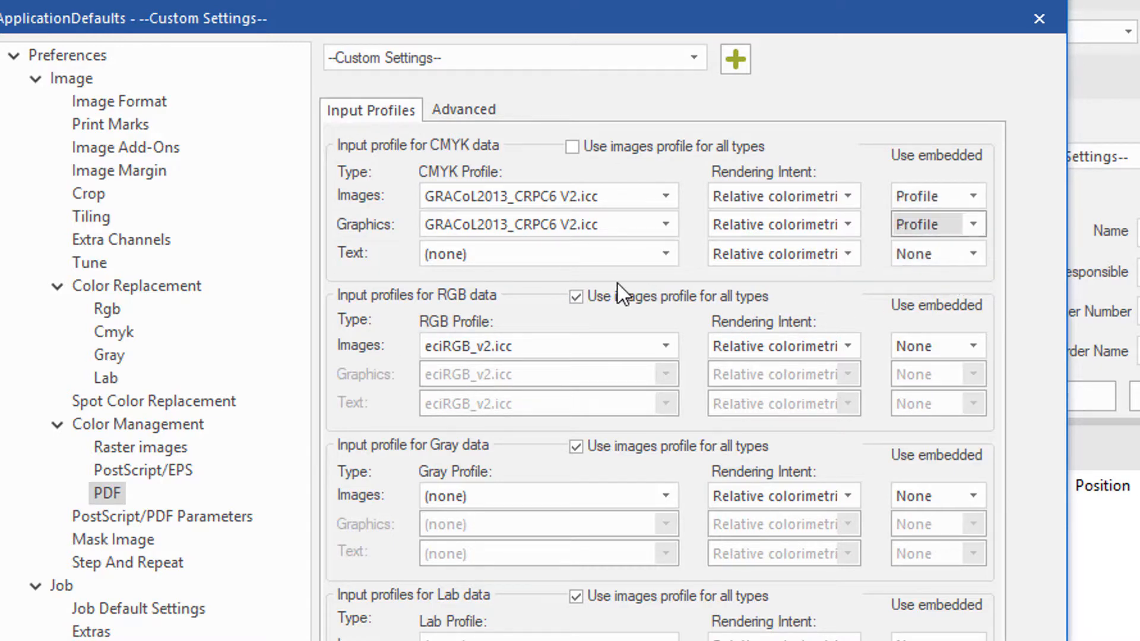
left_click(580, 298)
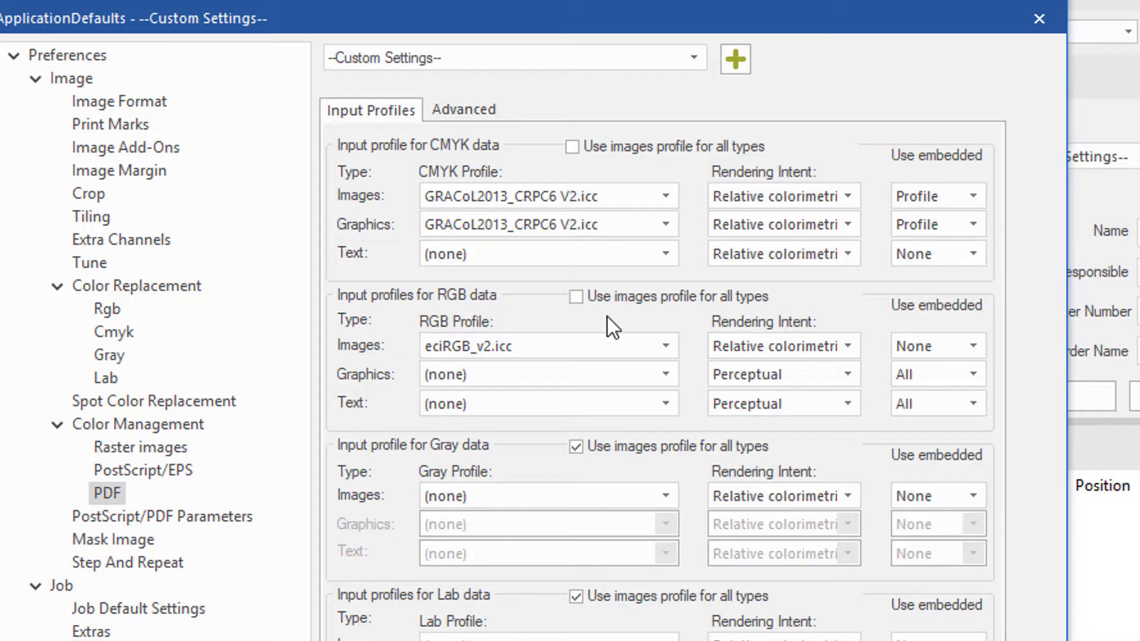
left_click(667, 346)
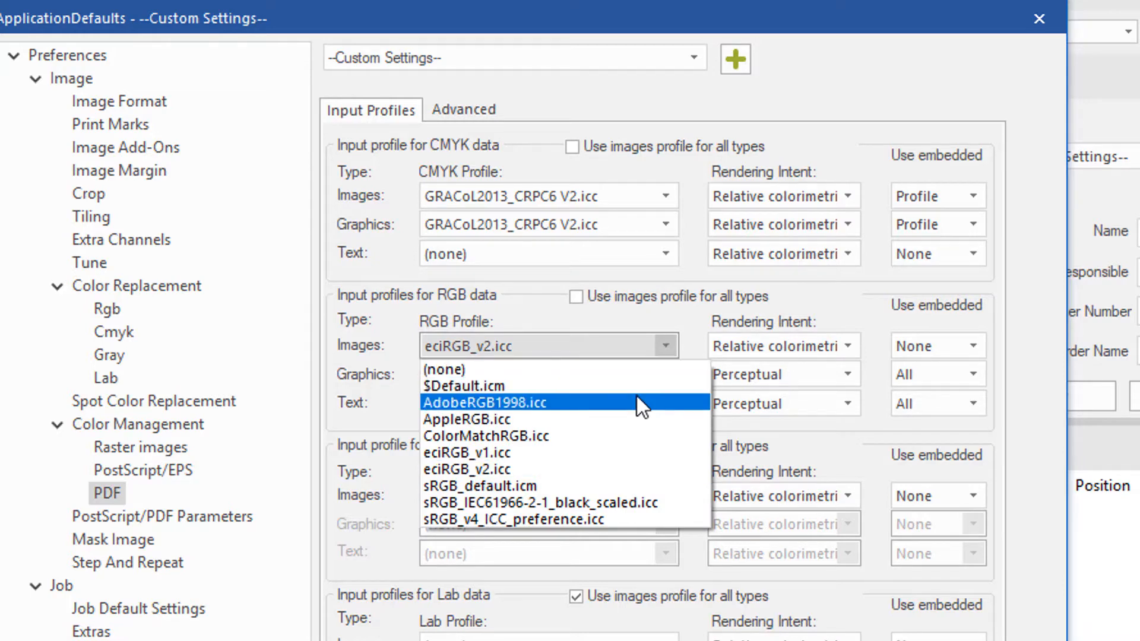
left_click(636, 400)
left_click(666, 375)
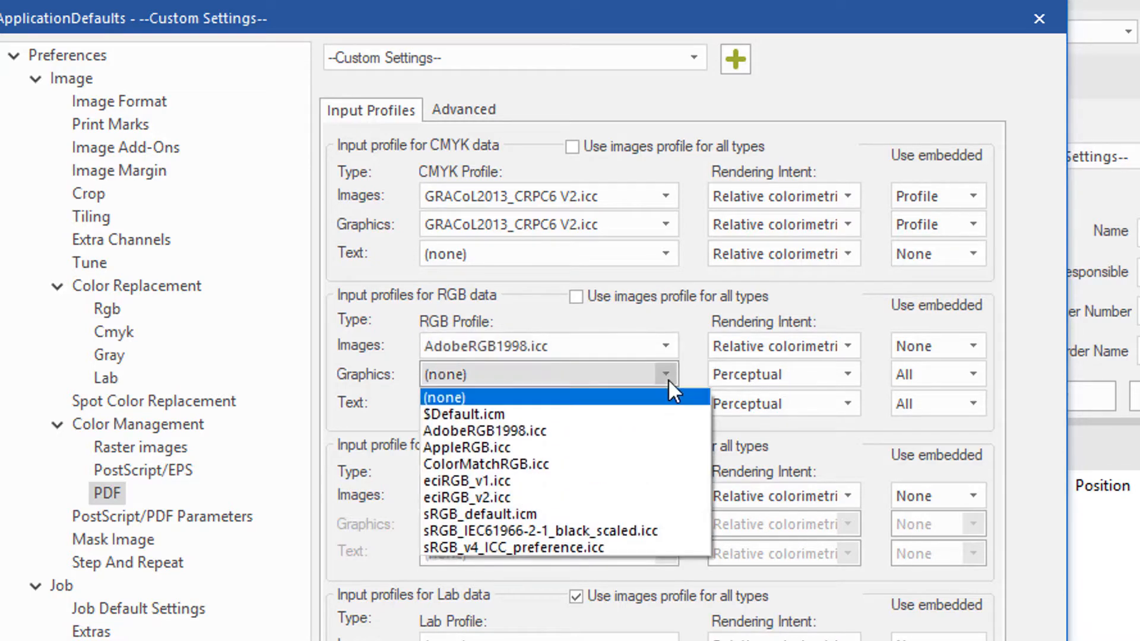
left_click(632, 427)
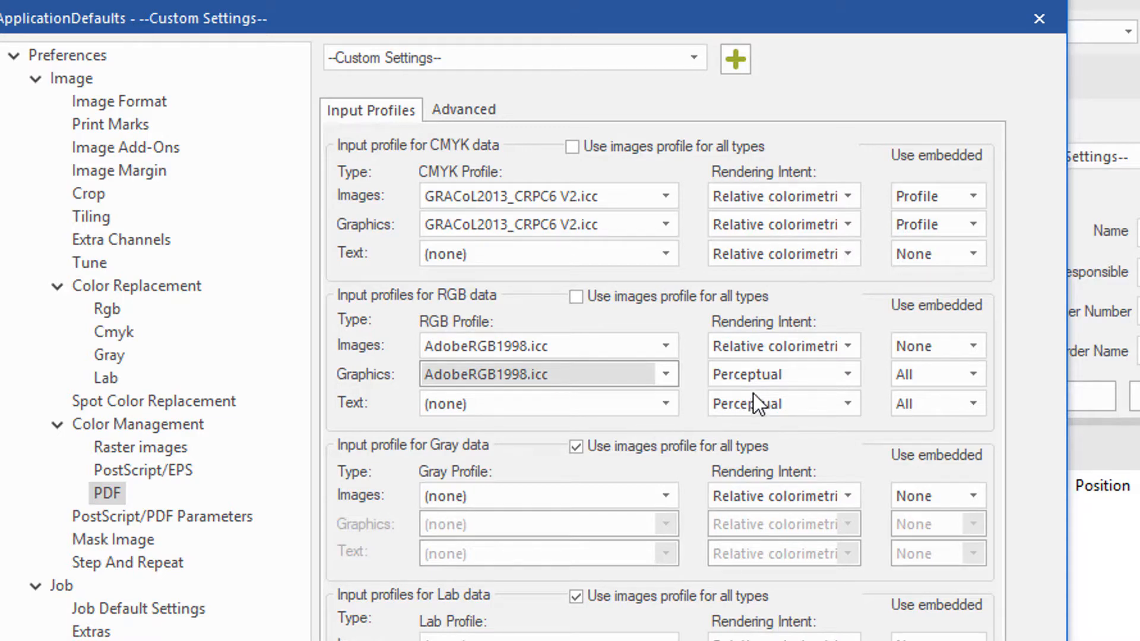
Step: Set the RGB graphics rendering intent to Relative colorimetric and RGB embedded usage to Profile for images and graphics, None for text
left_click(849, 374)
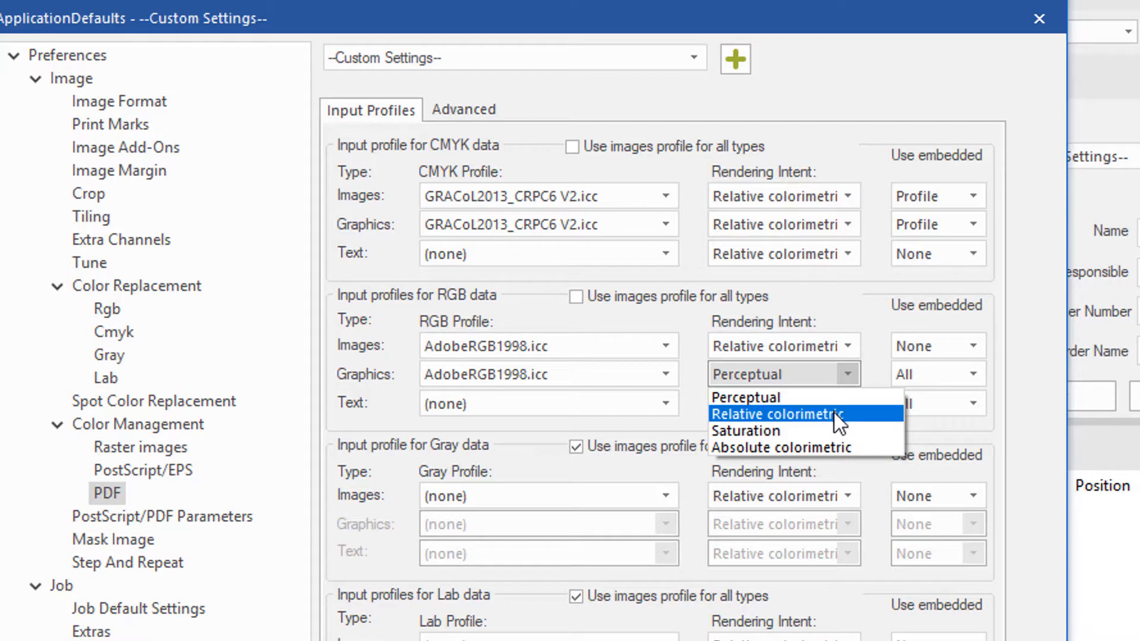
left_click(833, 413)
left_click(973, 347)
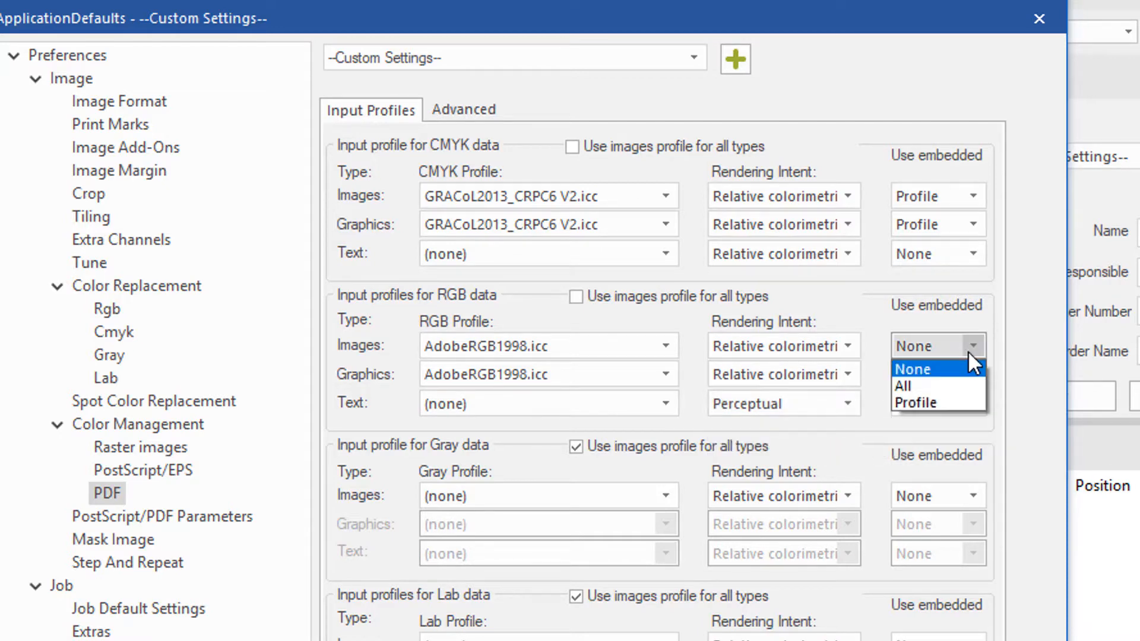
left_click(955, 402)
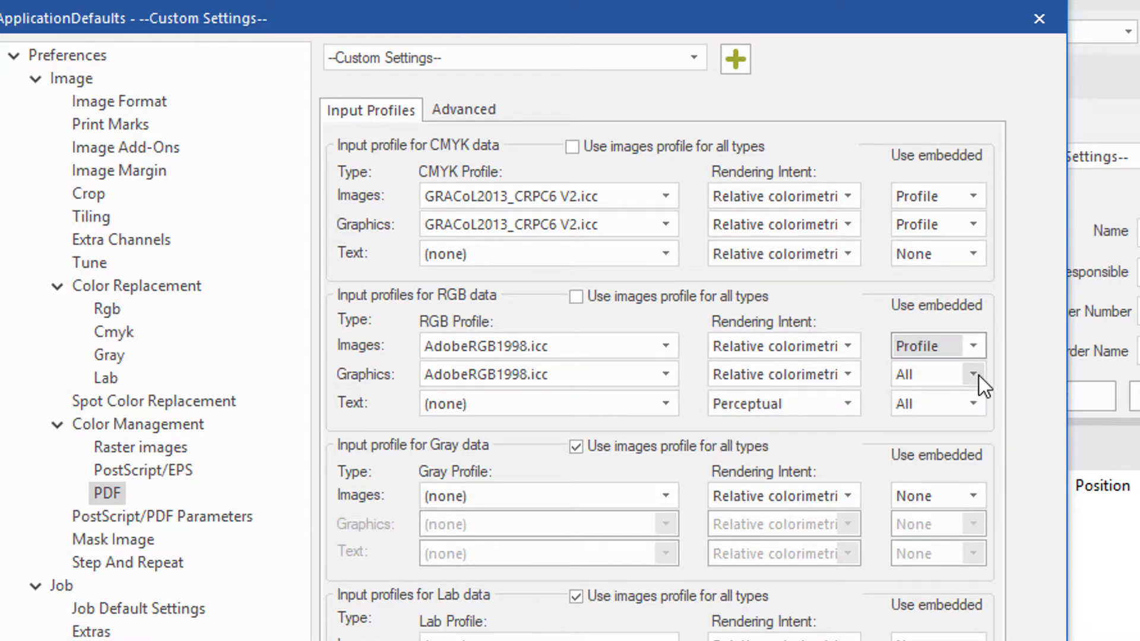
left_click(977, 375)
left_click(951, 429)
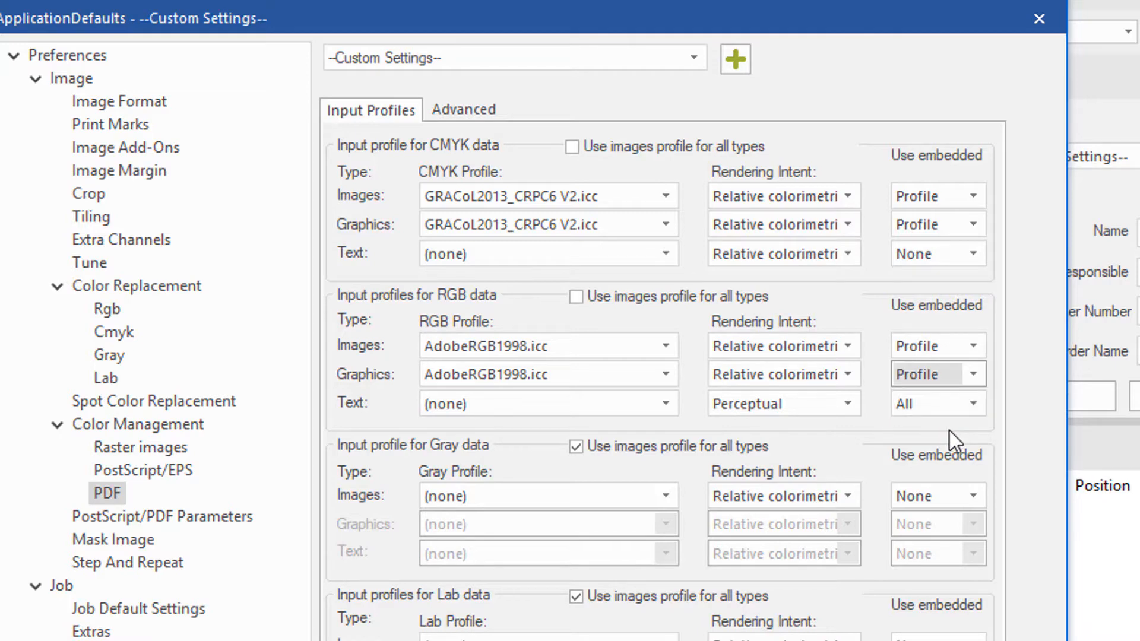
left_click(974, 404)
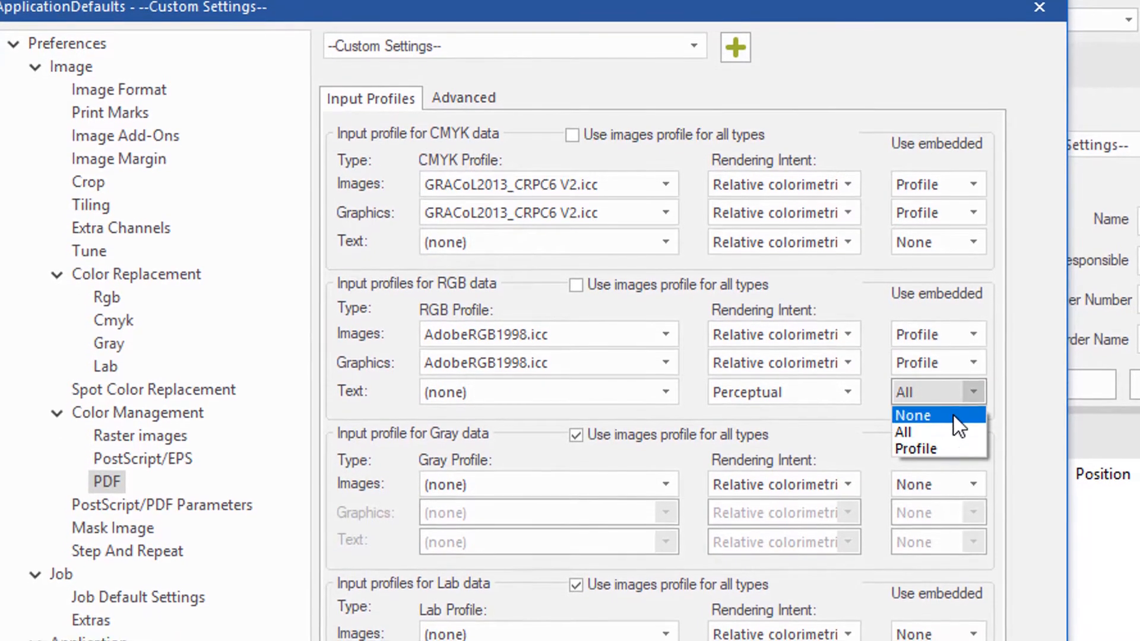
key("Escape")
key("Up")
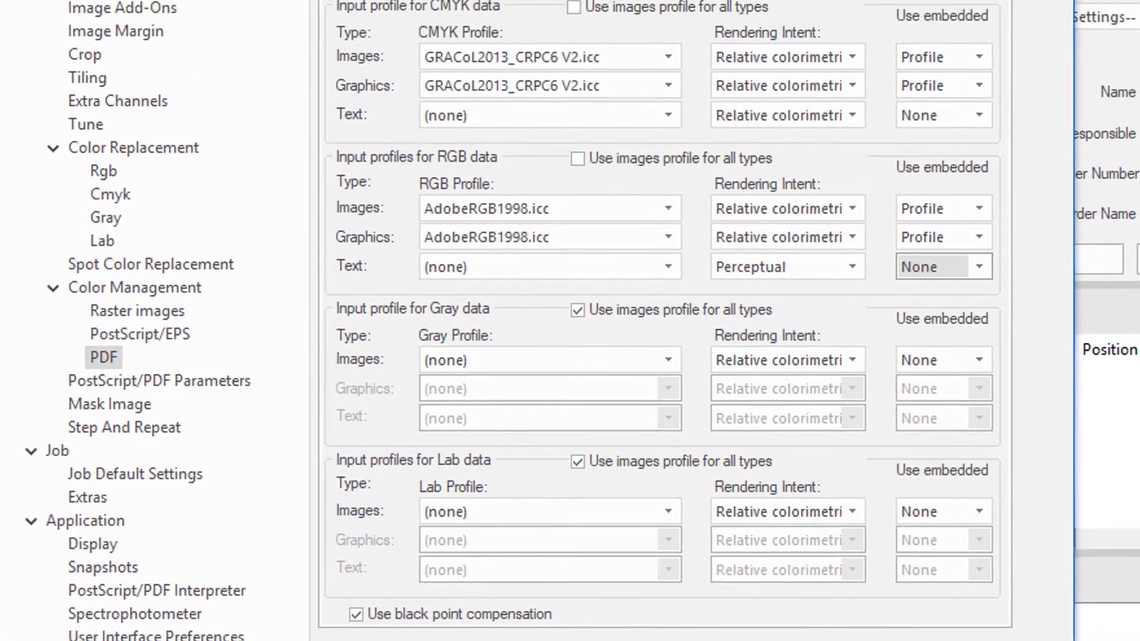
Step: Review the advanced PDF options, save the color management settings as a new preset named "Roland PDF Settings", and accept the application defaults
left_click(450, 5)
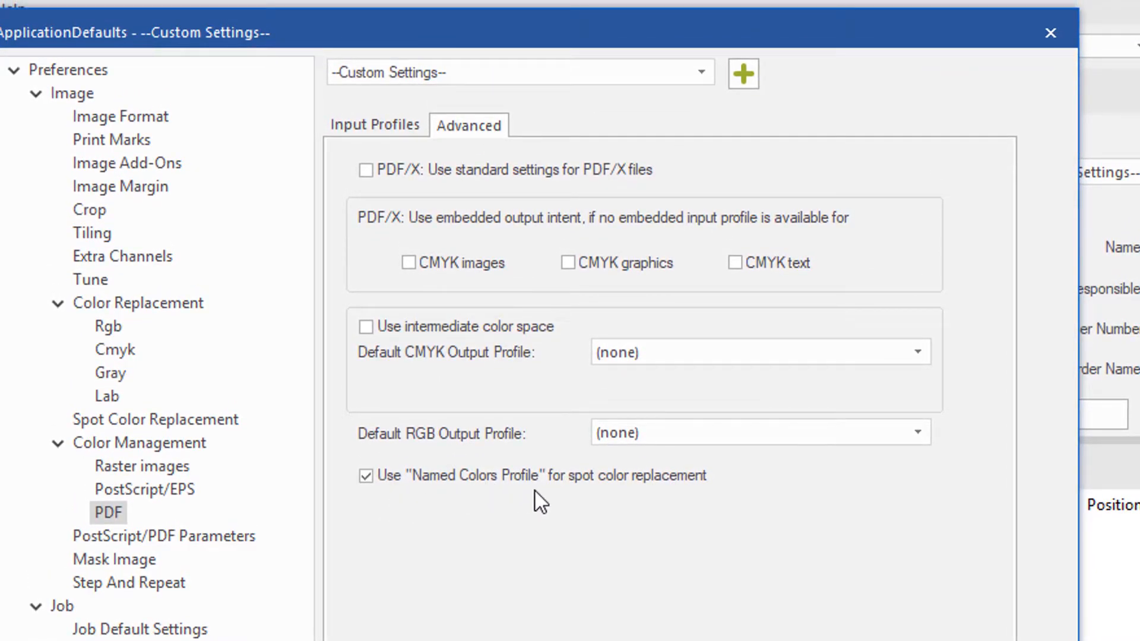
left_click(743, 76)
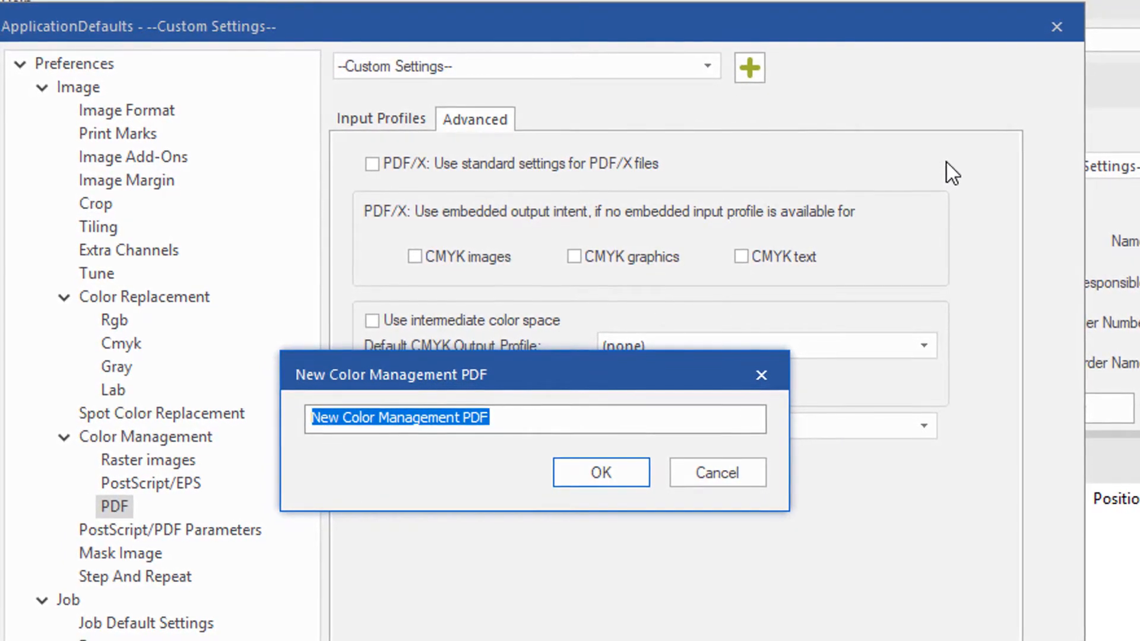
type("Roland P")
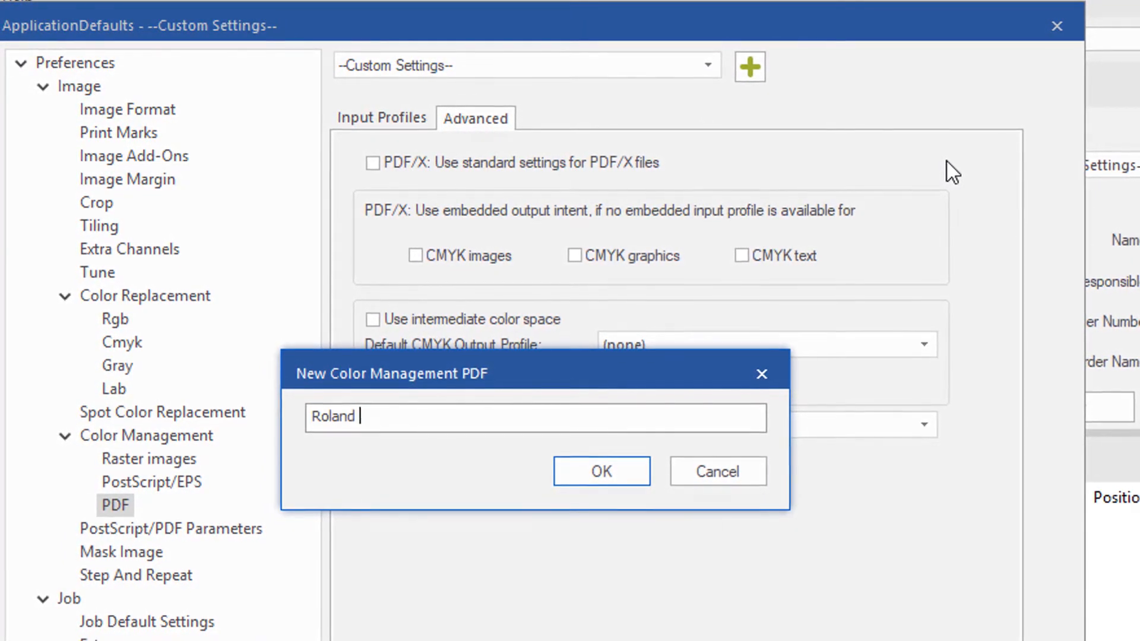
type("DF Sett")
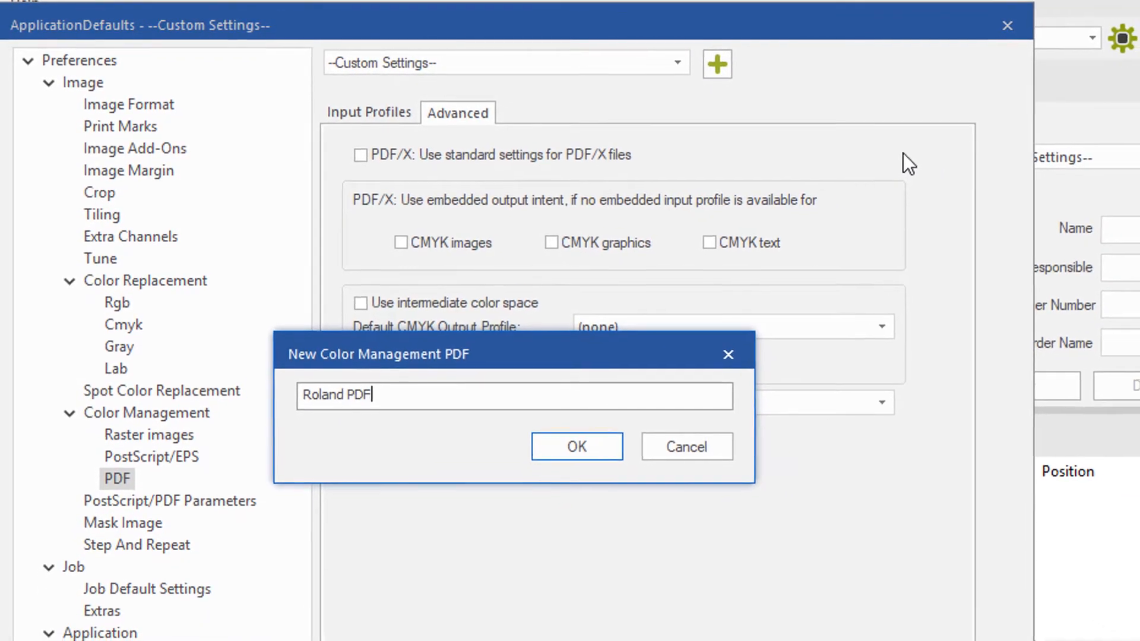
type("ings")
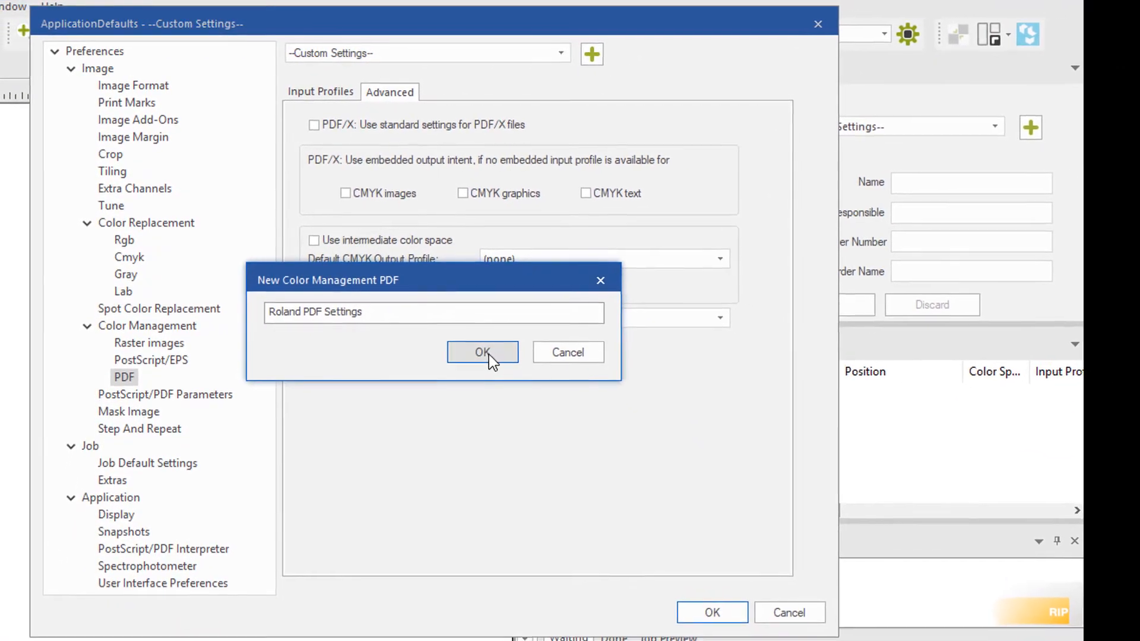
left_click(488, 356)
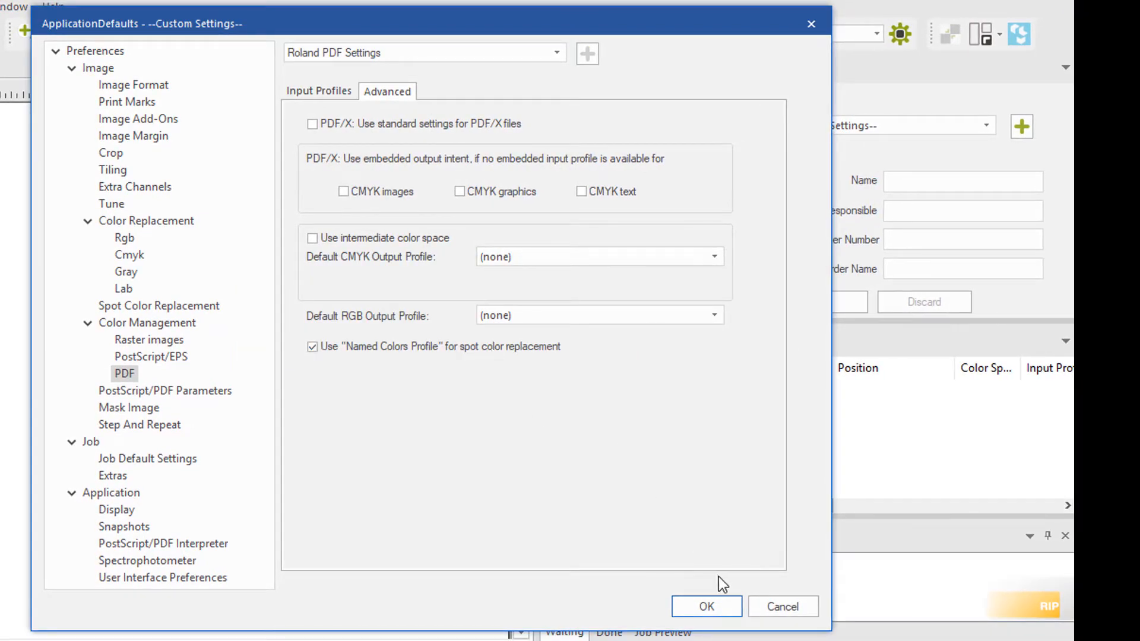
left_click(706, 606)
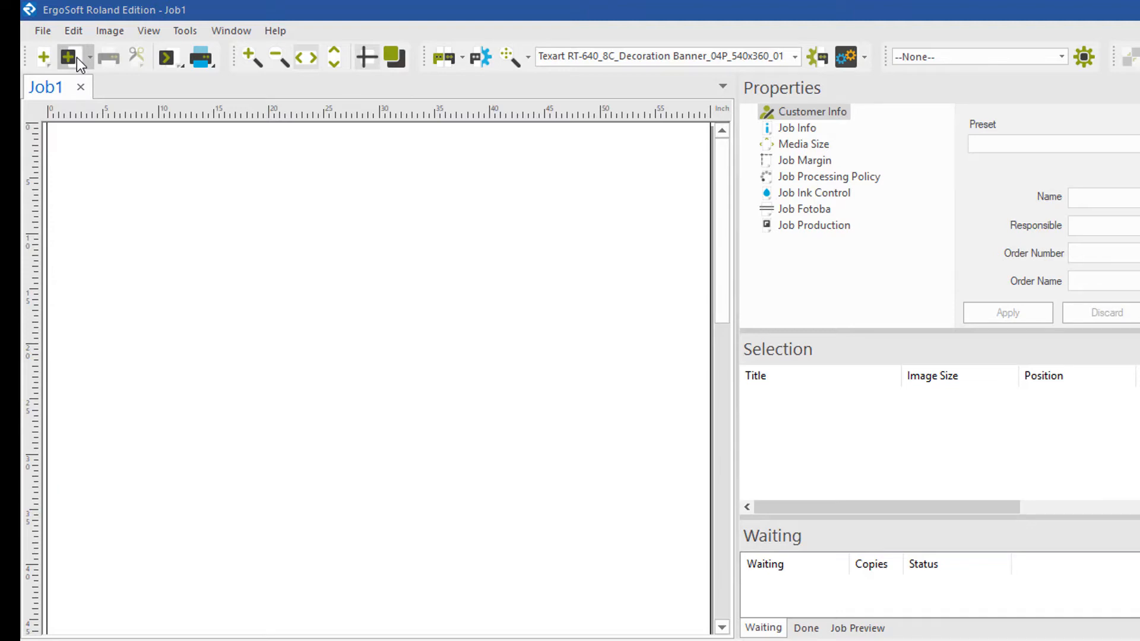
Step: Import golftowel 2b_FINAL.pdf from the desktop into the job and view its PDF color management preset
left_click(77, 58)
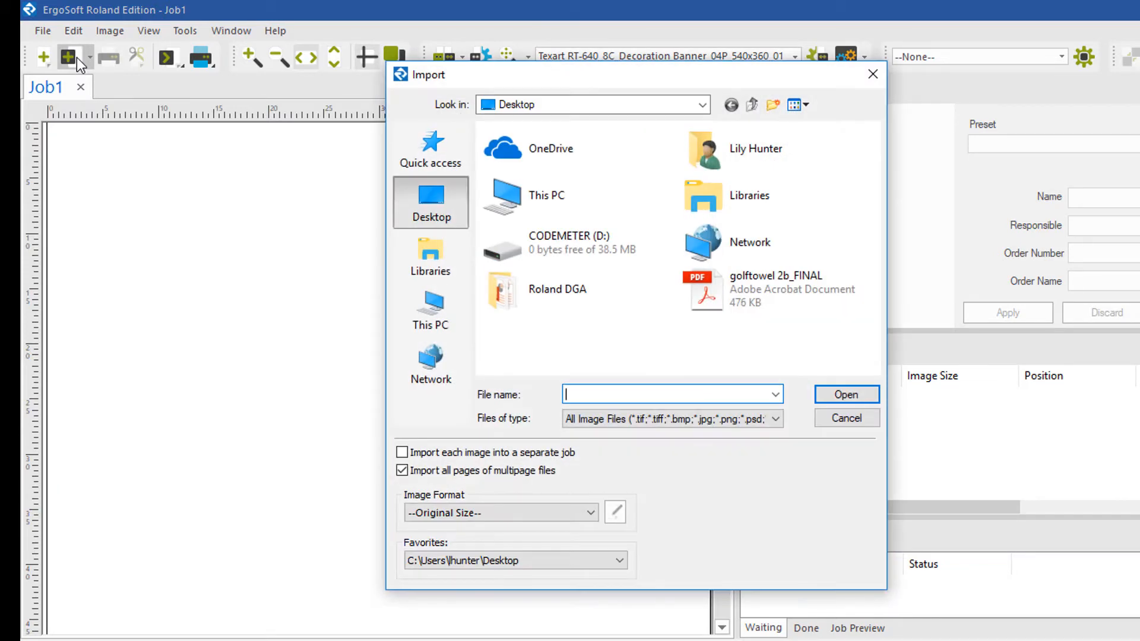
left_click(708, 304)
left_click(847, 396)
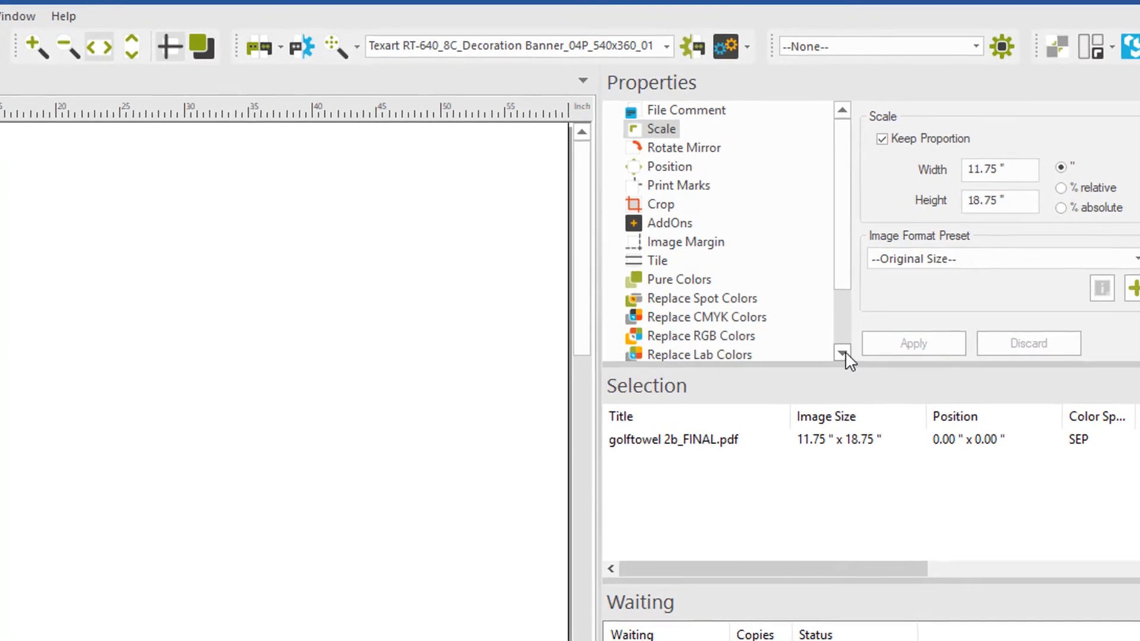
left_click(870, 344)
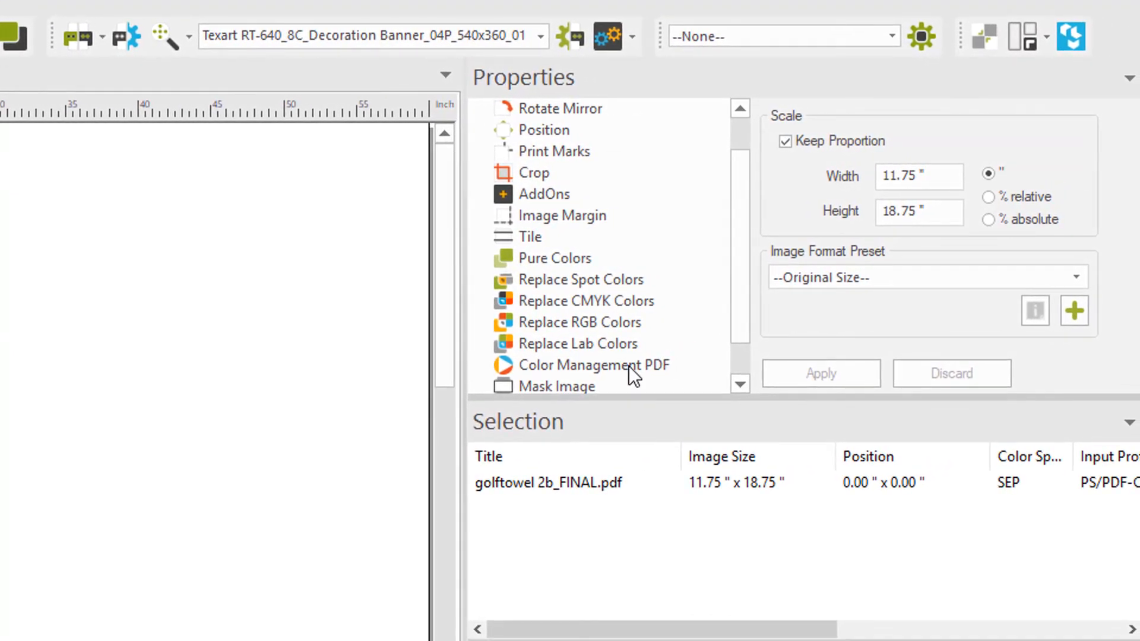
left_click(629, 366)
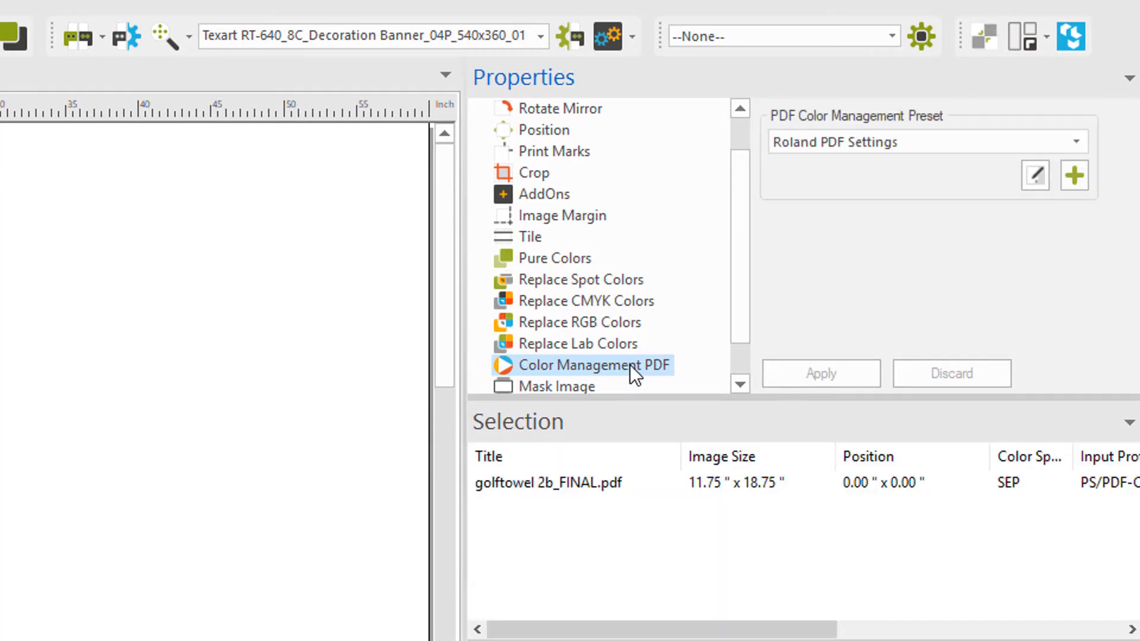